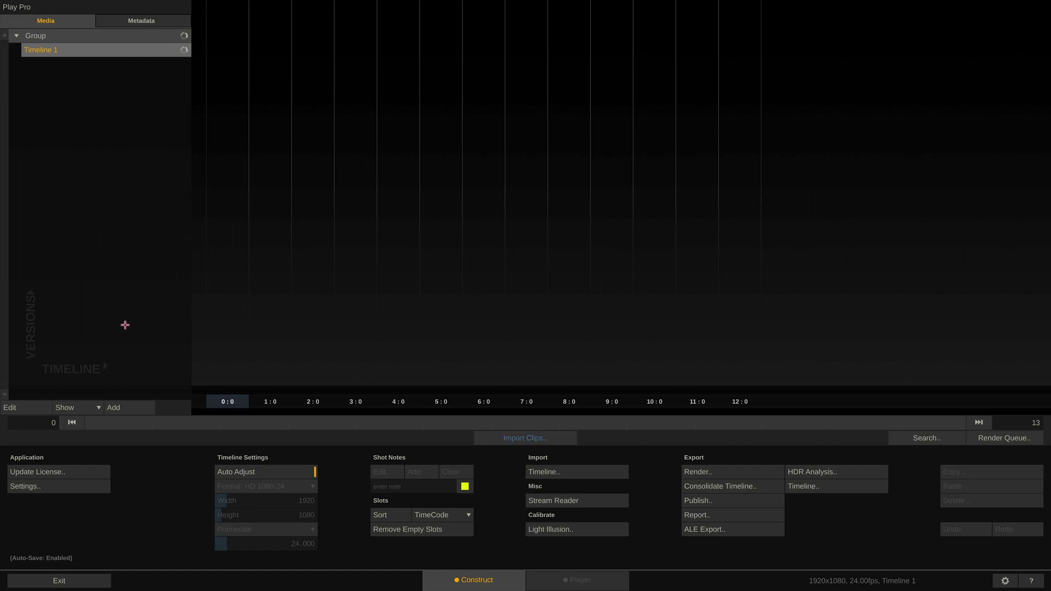
- Add two new timelines and name one 'My Footage'
click(124, 407)
click(124, 407)
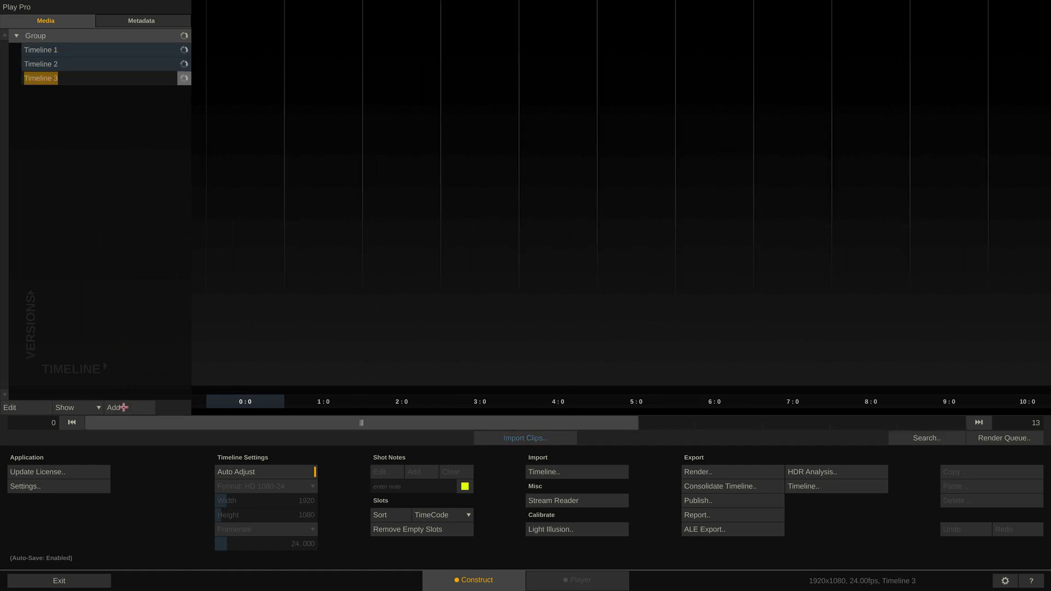
text(My Footage)
key(Return)
- Delete Timeline 2 and My Footage in Edit mode, leaving only Timeline 1
click(38, 408)
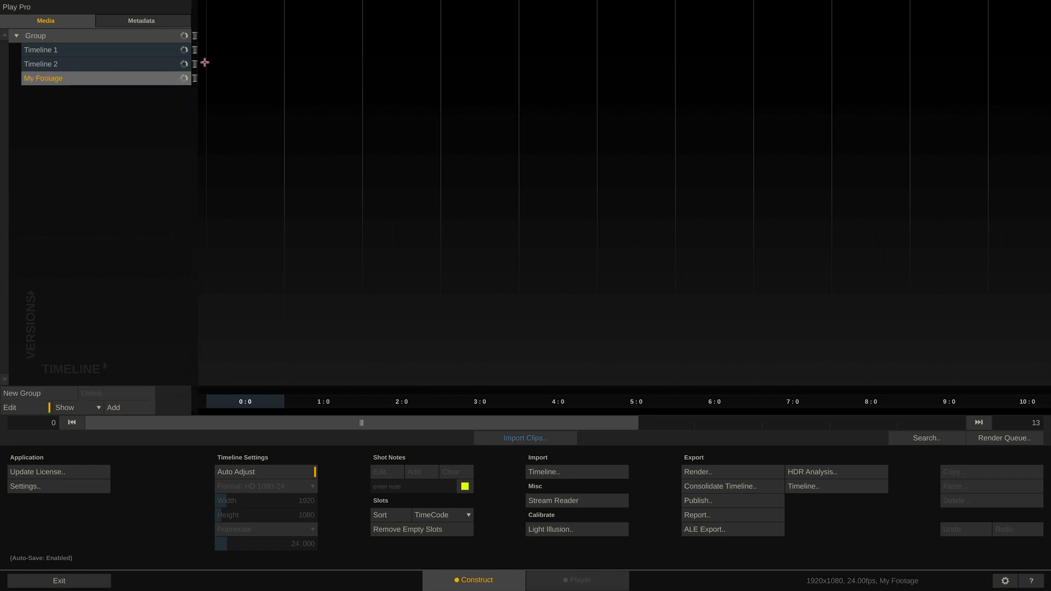
click(194, 64)
click(195, 78)
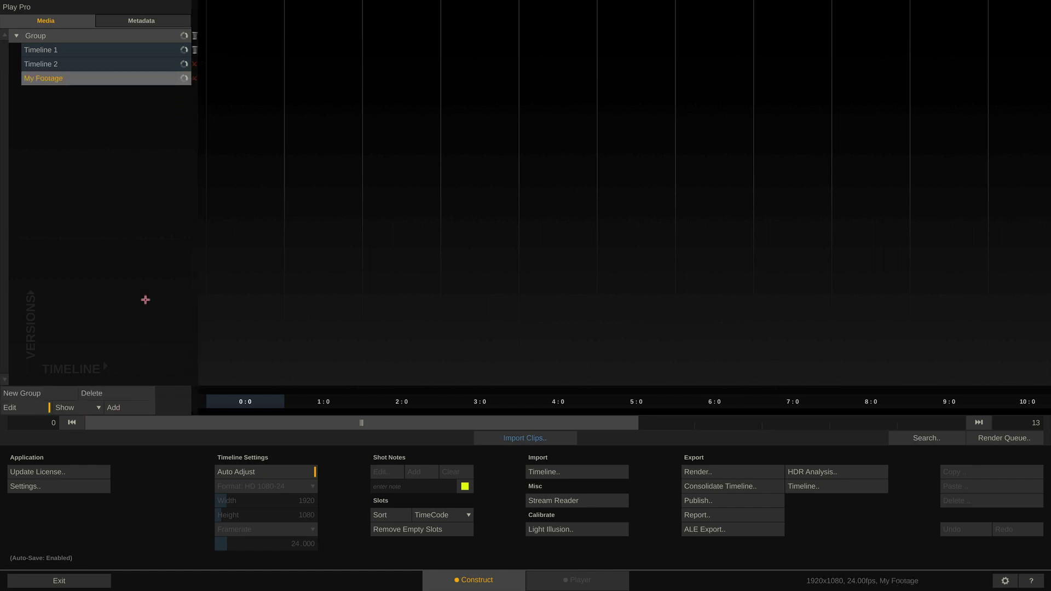
click(91, 392)
click(91, 393)
click(31, 411)
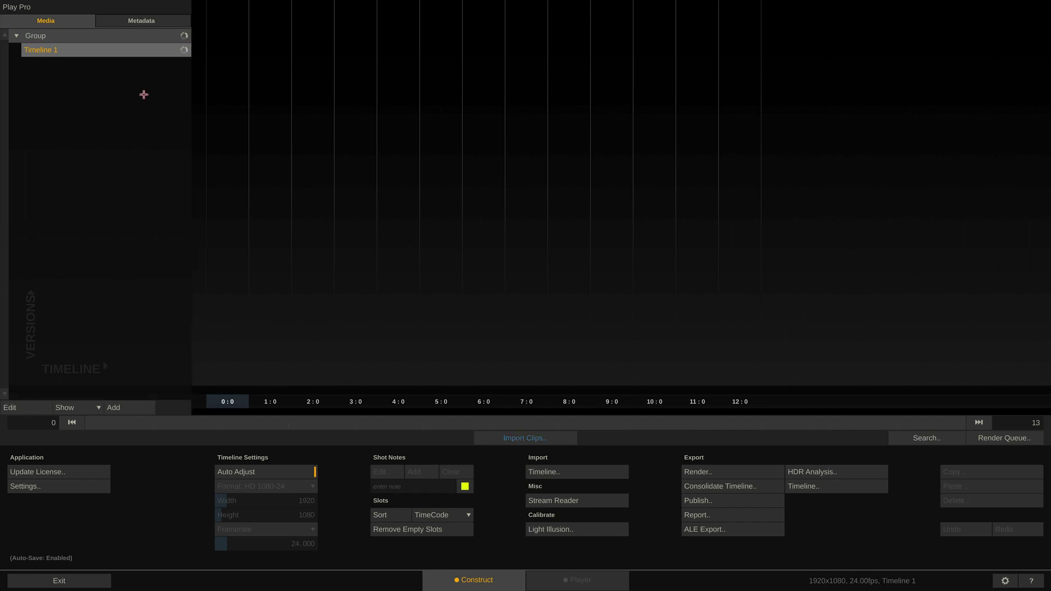
- Enter Browncoats as the project's Company metadata, then go back to Media
click(162, 20)
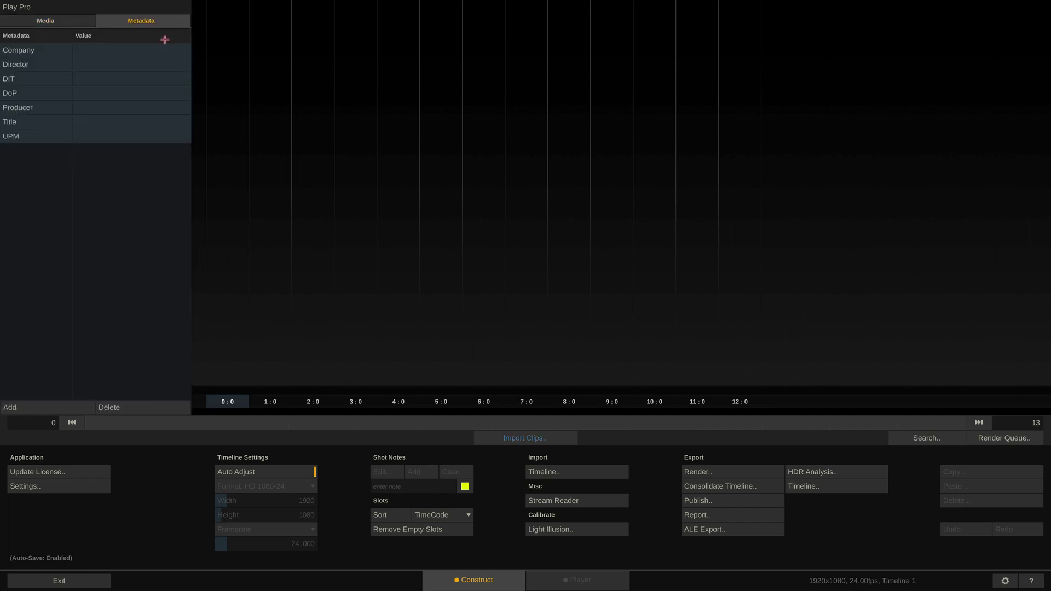
click(130, 50)
text(Browncoats)
key(Return)
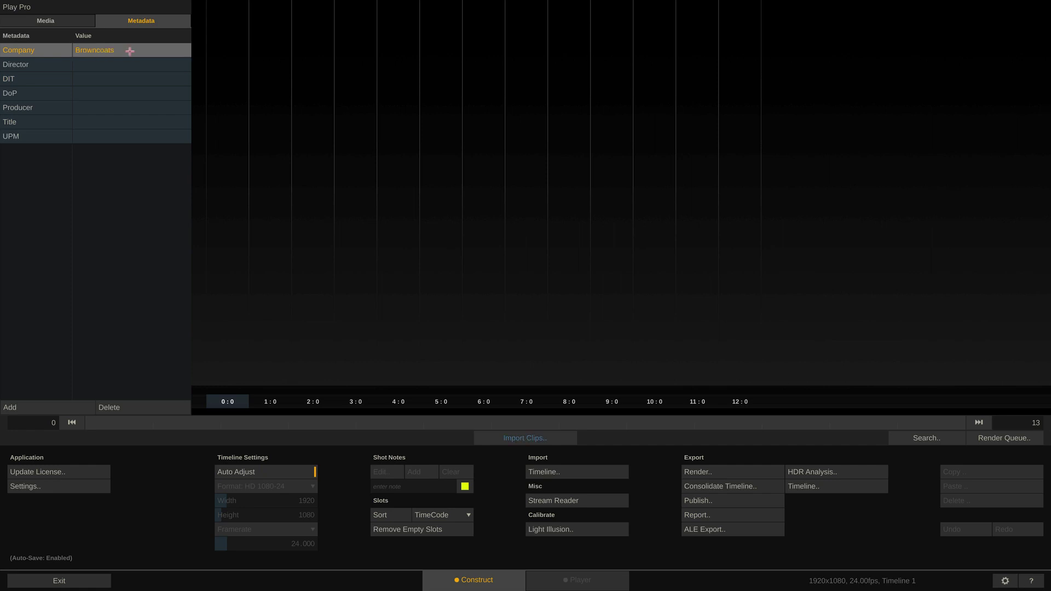
click(78, 24)
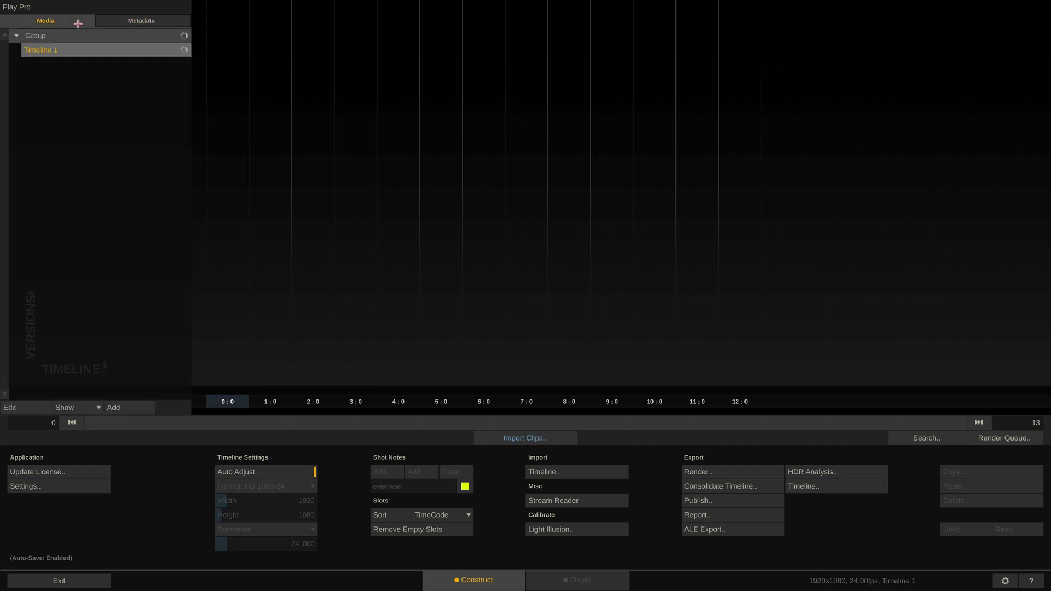
- Import the Footage folder movies and inspect ZCAM_E2_F6's metadata in a widened panel
click(522, 437)
click(550, 43)
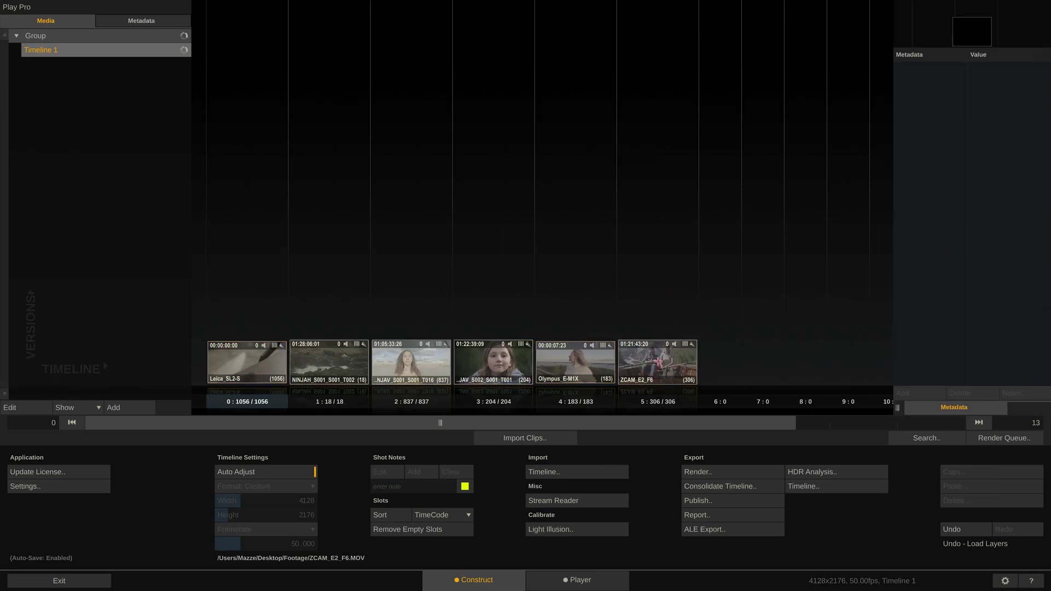
click(657, 361)
scroll(950, 246, down, 5)
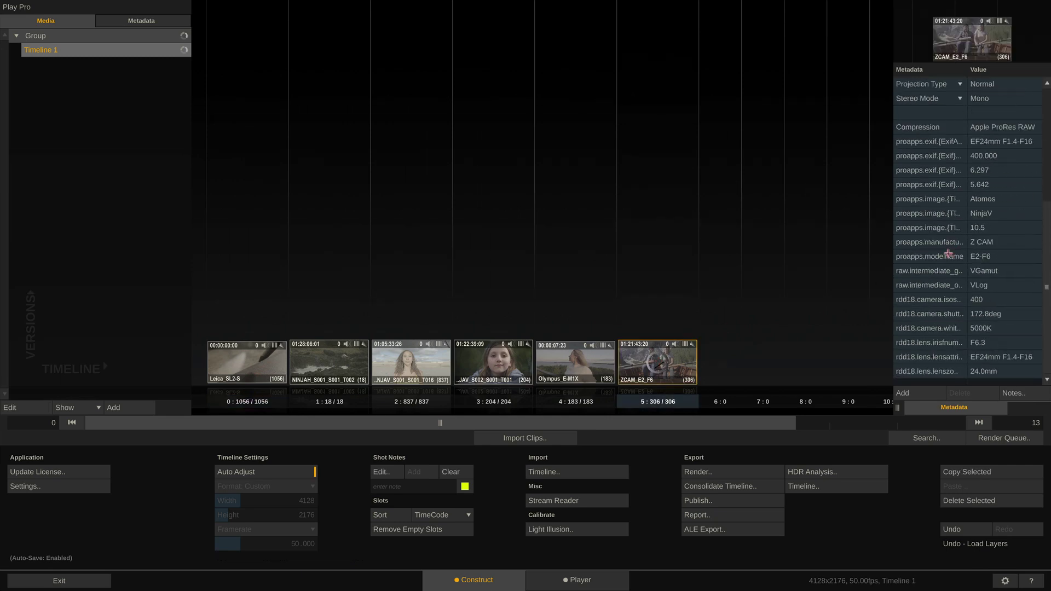
drag(897, 407, 961, 416)
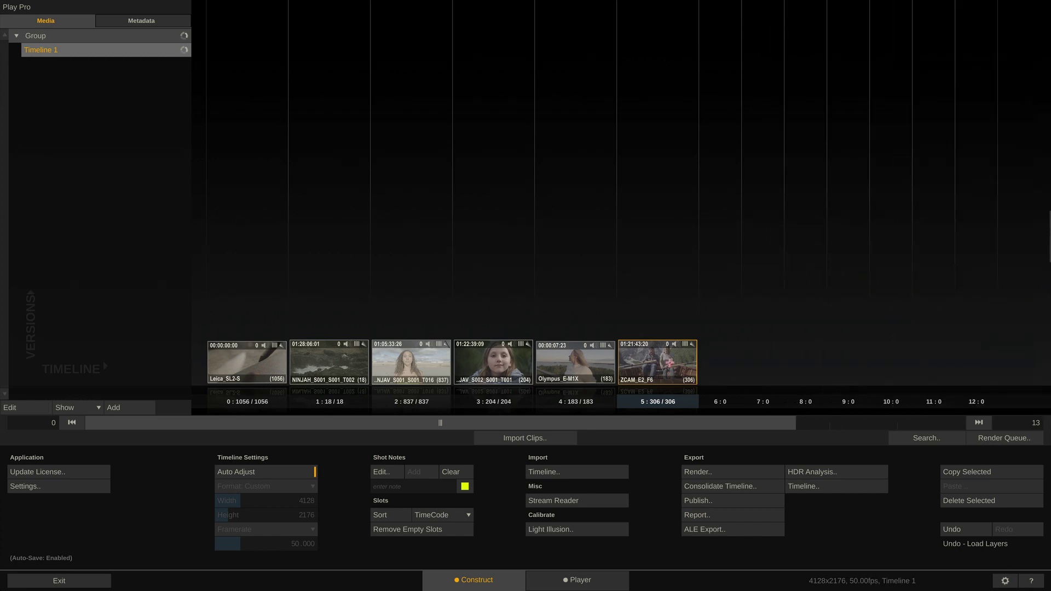
- Select the first four clips in turn, Leica_SL2-S through NINJAV_S001_S001_T016, to inspect them
click(244, 385)
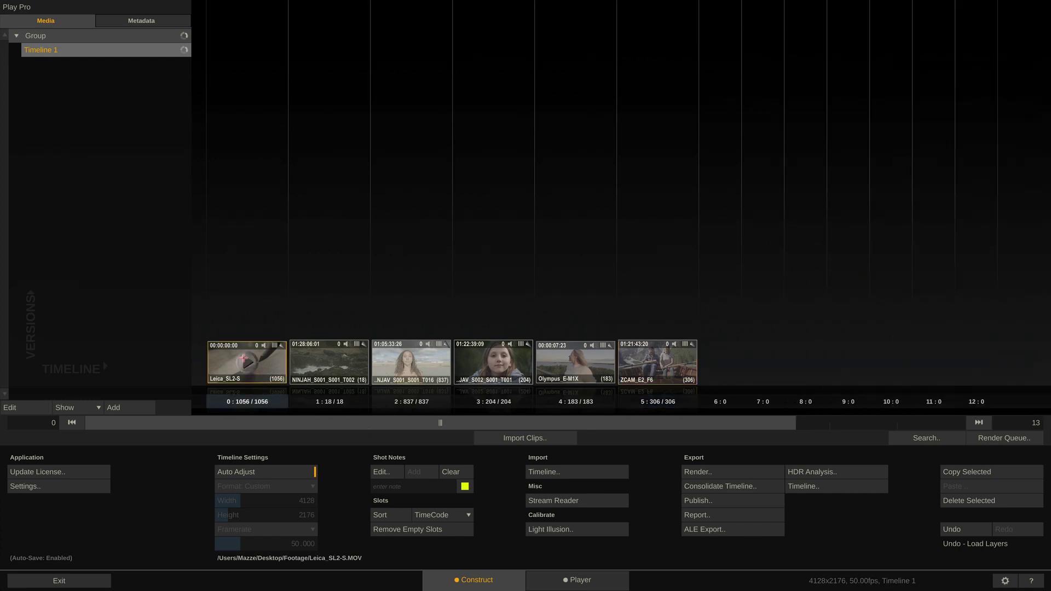
click(328, 364)
click(412, 363)
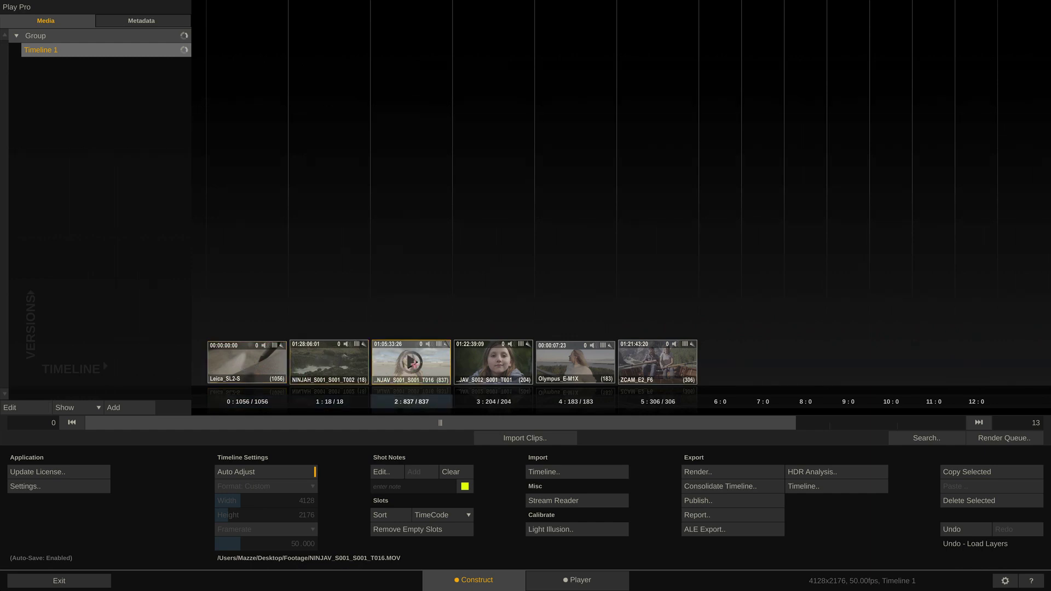
click(492, 365)
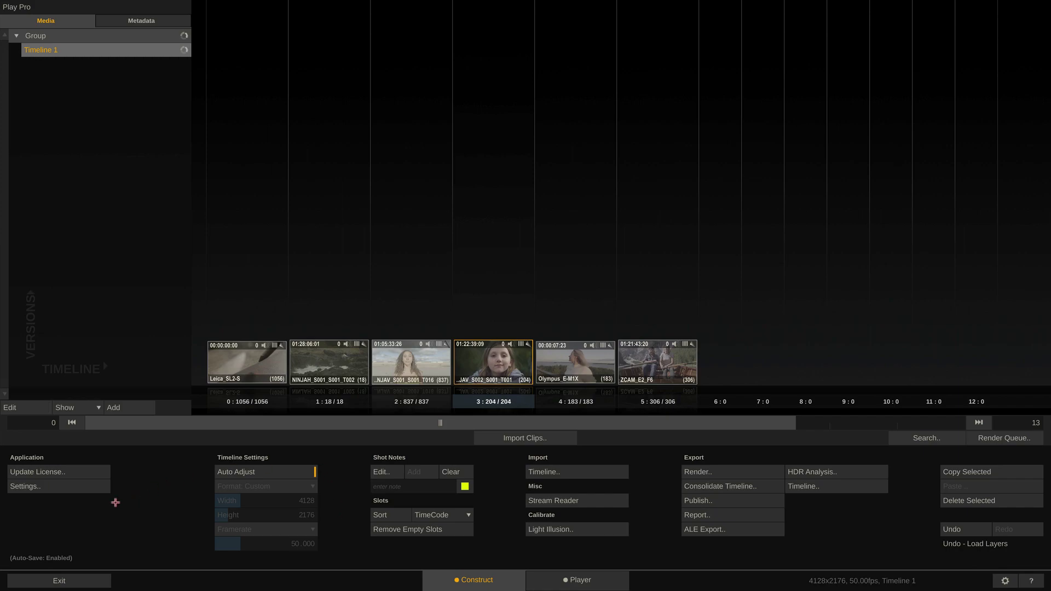
- Look through Settings and Video IO configuration without changes, then open the Report Generator
click(77, 487)
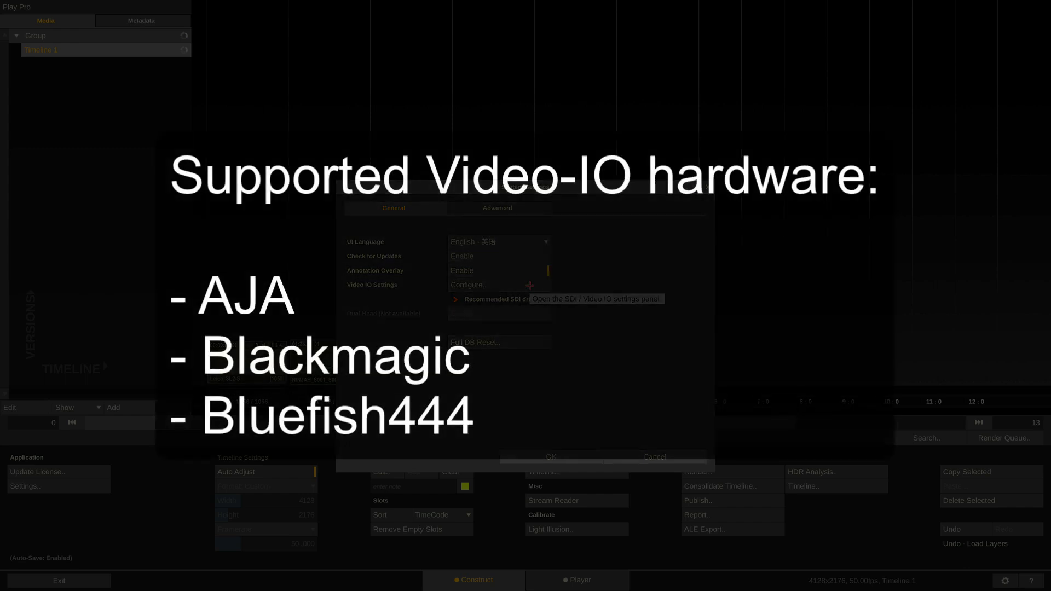
click(529, 285)
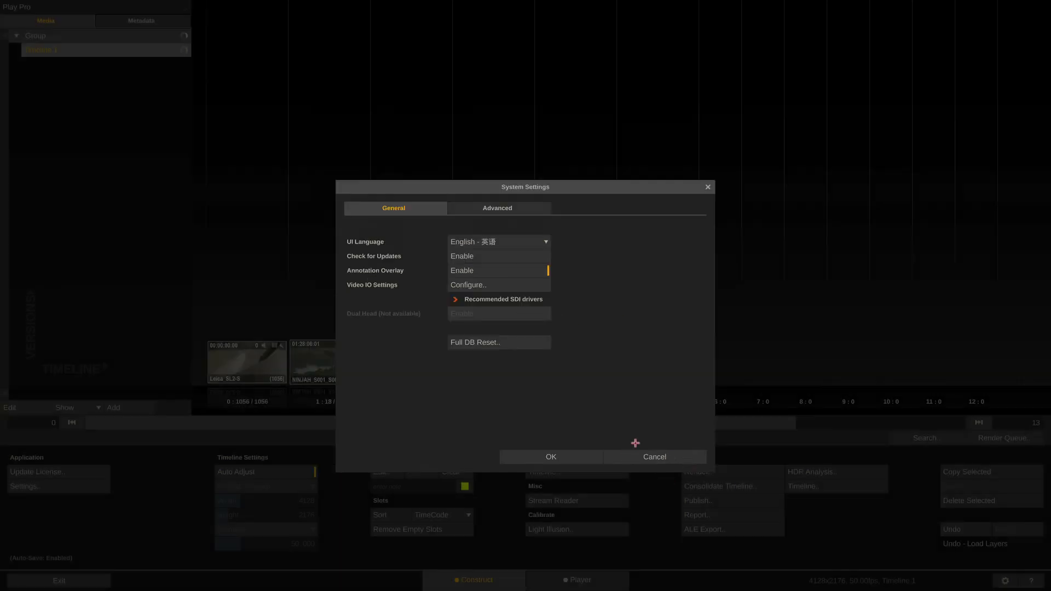
click(651, 456)
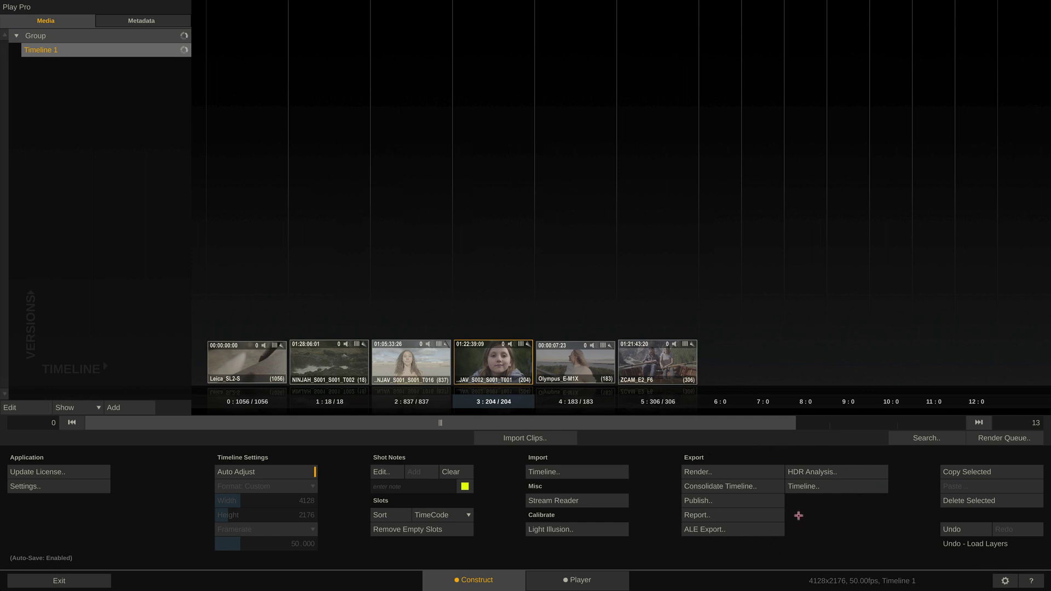
click(741, 469)
- Play Leica_SL2-S full-size in the Player and zoom and pan the image
click(568, 584)
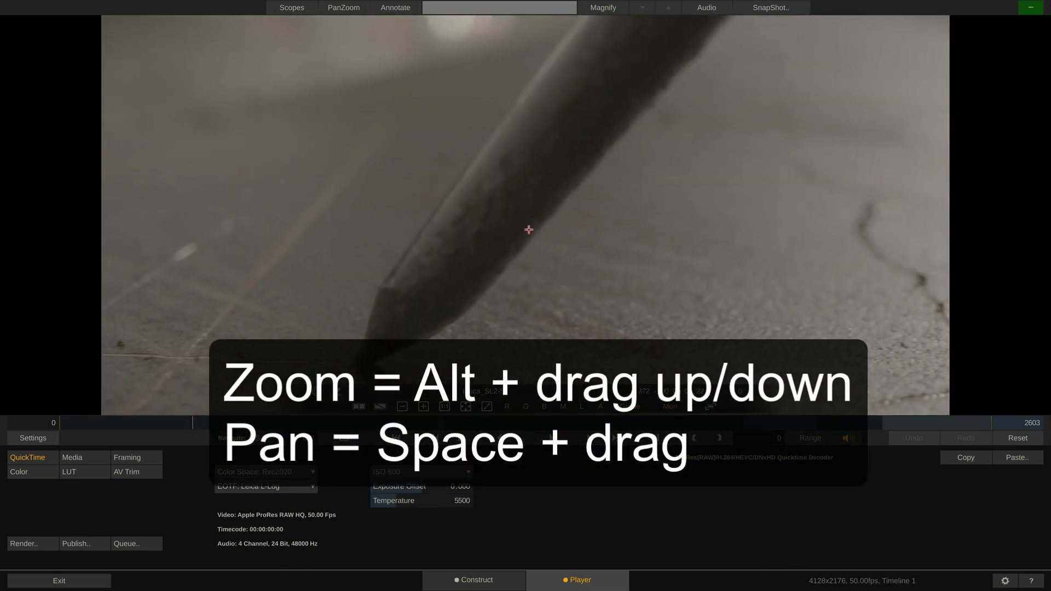
scroll(513, 163, down, 10)
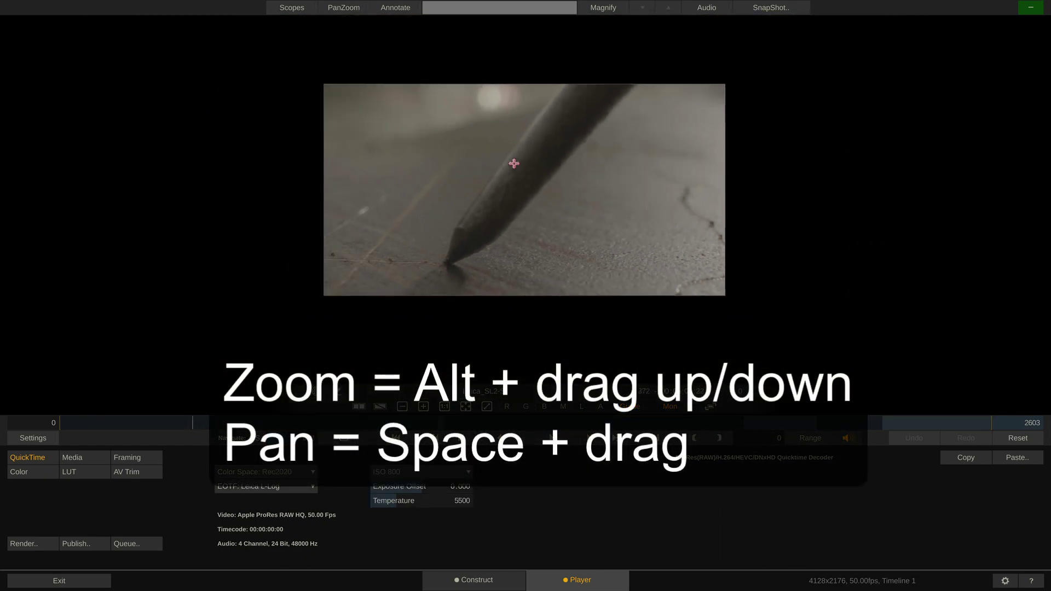
scroll(514, 163, up, 3)
drag(507, 167, 499, 224)
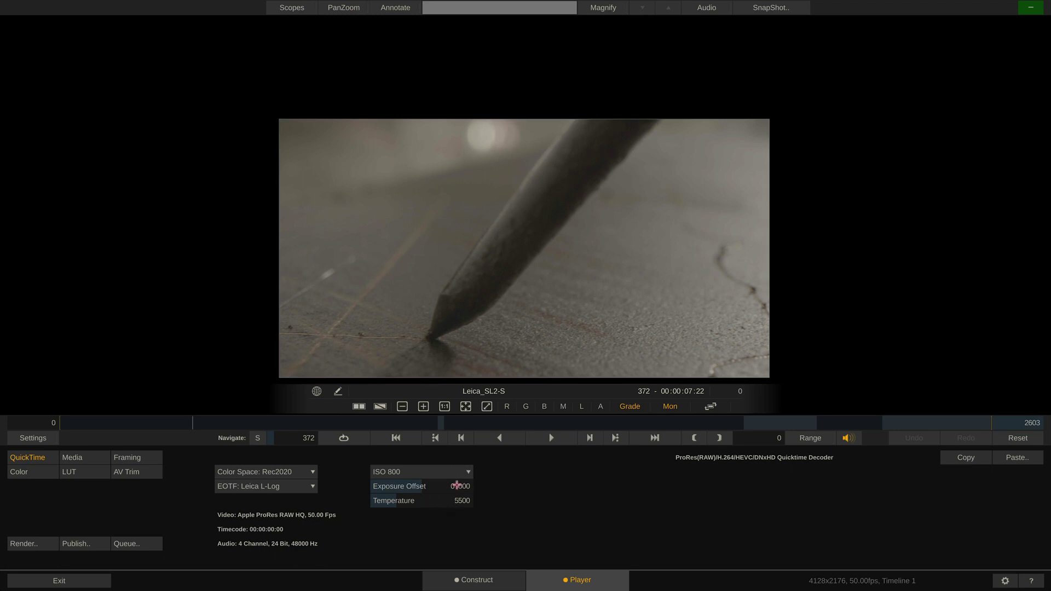
- Try Exposure Offset at 0.126 and 0.200, then reset it to 0.000
drag(456, 484, 476, 466)
click(459, 486)
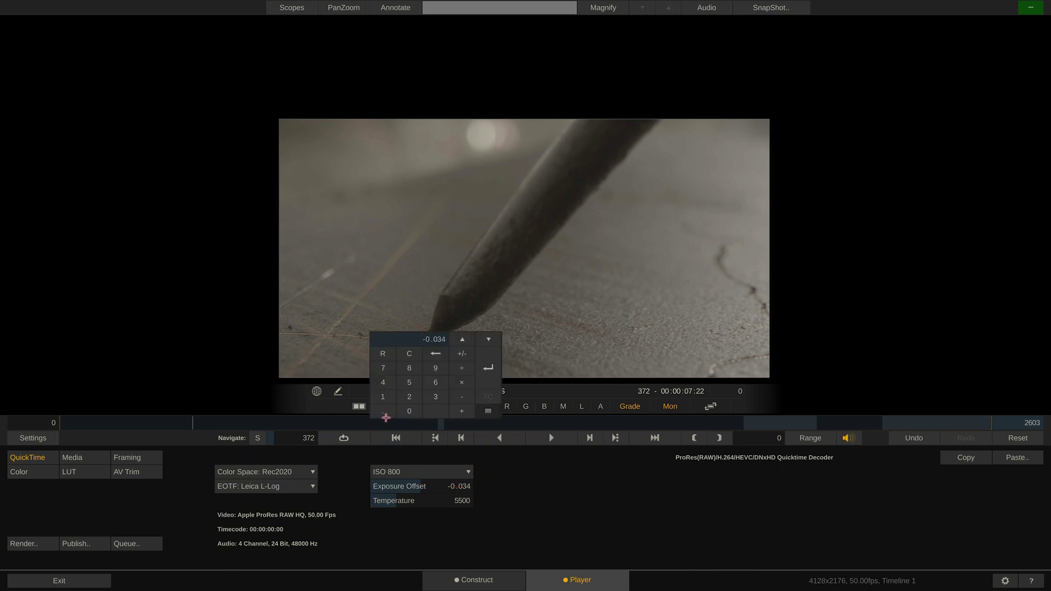
click(383, 411)
click(409, 394)
click(488, 364)
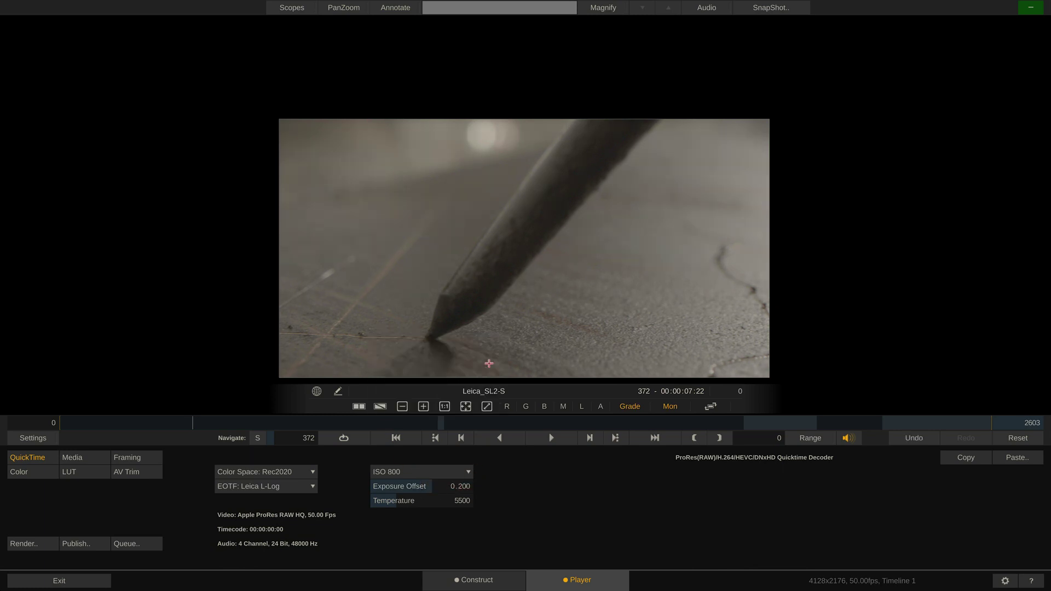
click(466, 487)
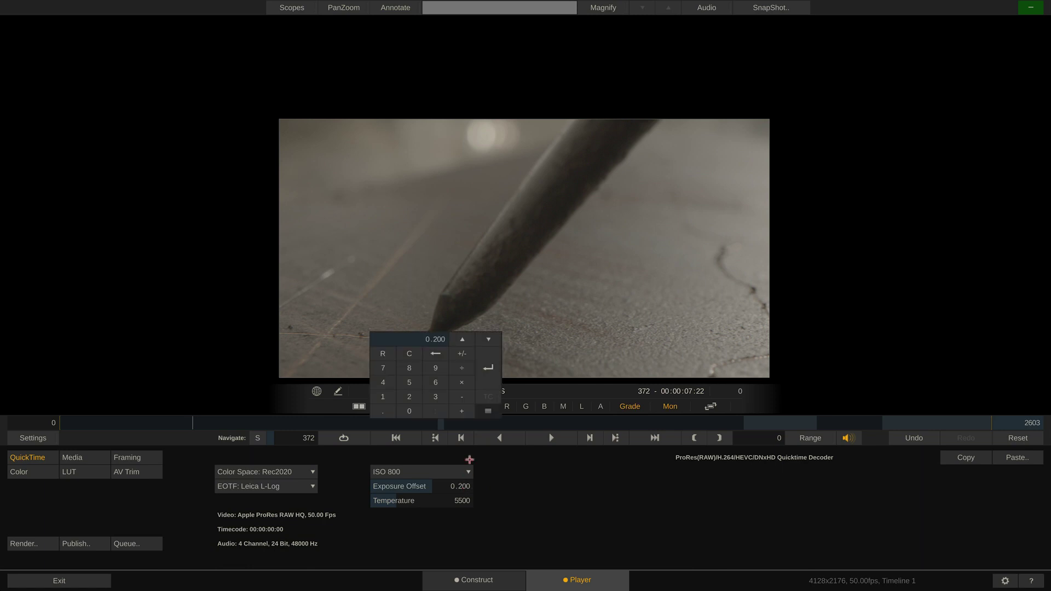
click(380, 354)
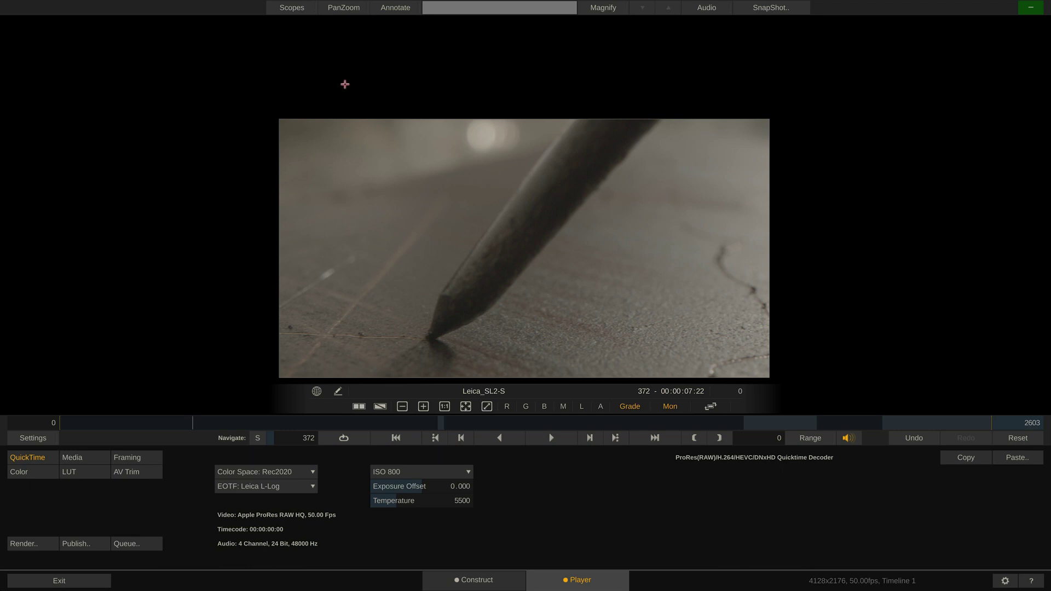
- Show the scopes and pan-zoom navigator, enable Annotate, and arrange the panels
click(291, 8)
drag(280, 66, 271, 54)
click(343, 7)
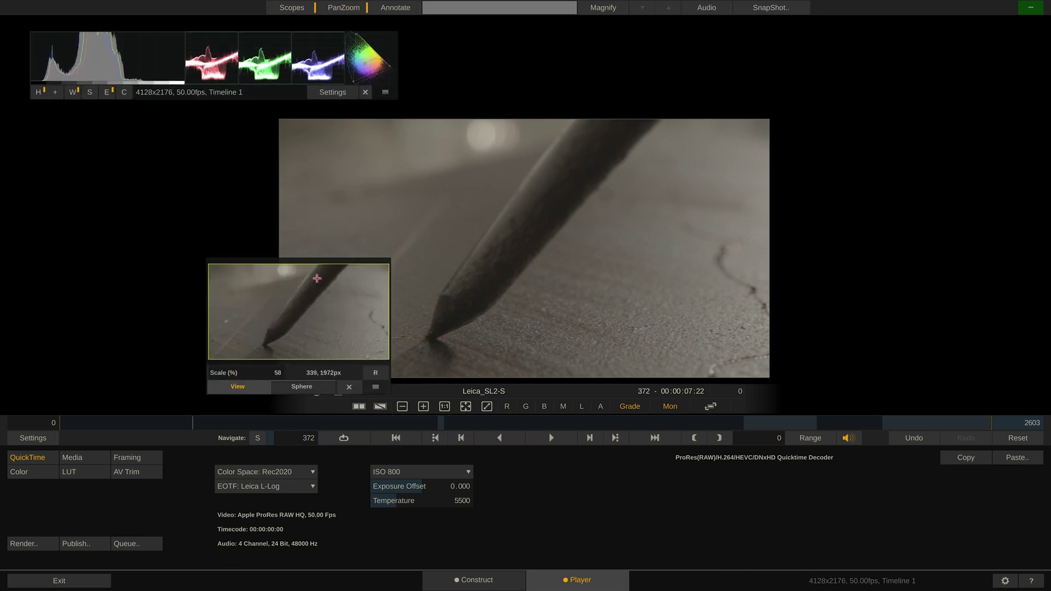
drag(376, 389, 203, 268)
click(404, 9)
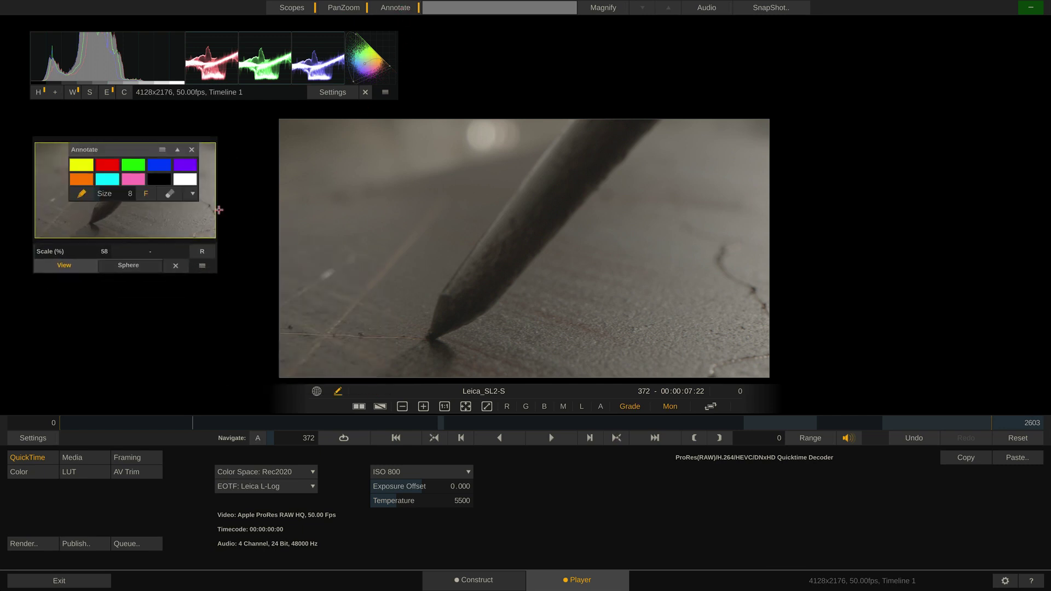
drag(164, 151, 186, 314)
- Draw a green circle and arrow at the pencil tip, close scopes and navigator, and check visibility
mouse_move(425, 323)
mouse_down()
mouse_move(462, 338)
mouse_move(428, 317)
mouse_up()
mouse_move(360, 242)
mouse_down()
mouse_move(415, 298)
mouse_move(415, 261)
mouse_move(413, 299)
mouse_move(382, 298)
mouse_up()
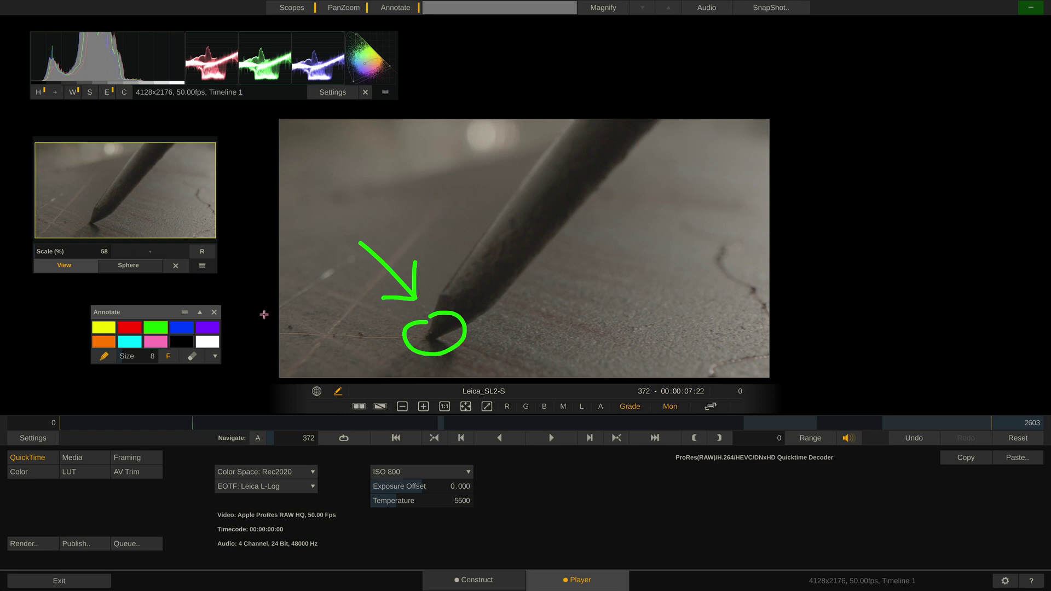
click(175, 266)
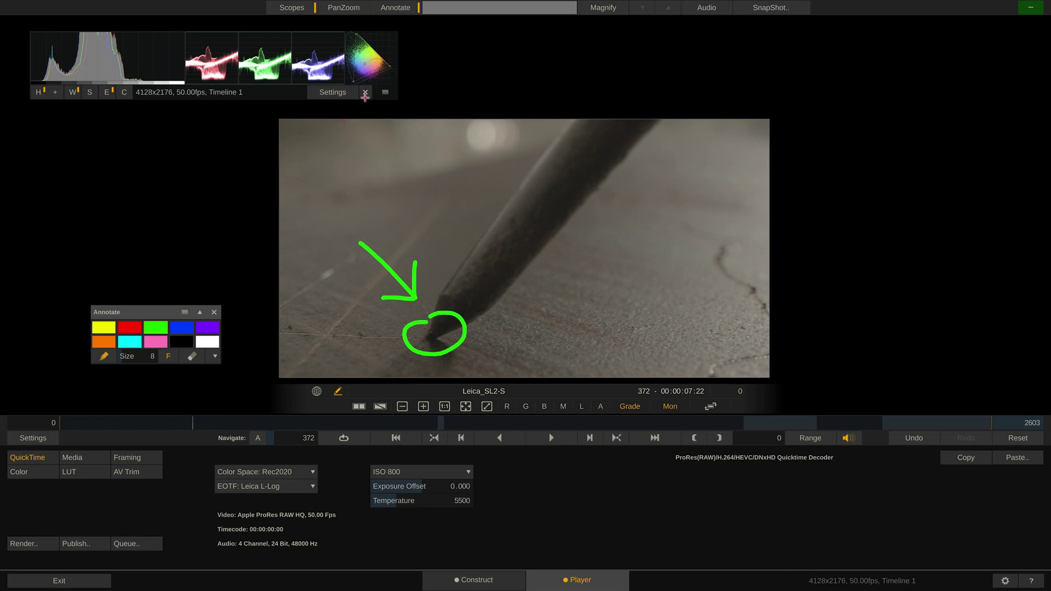
click(365, 96)
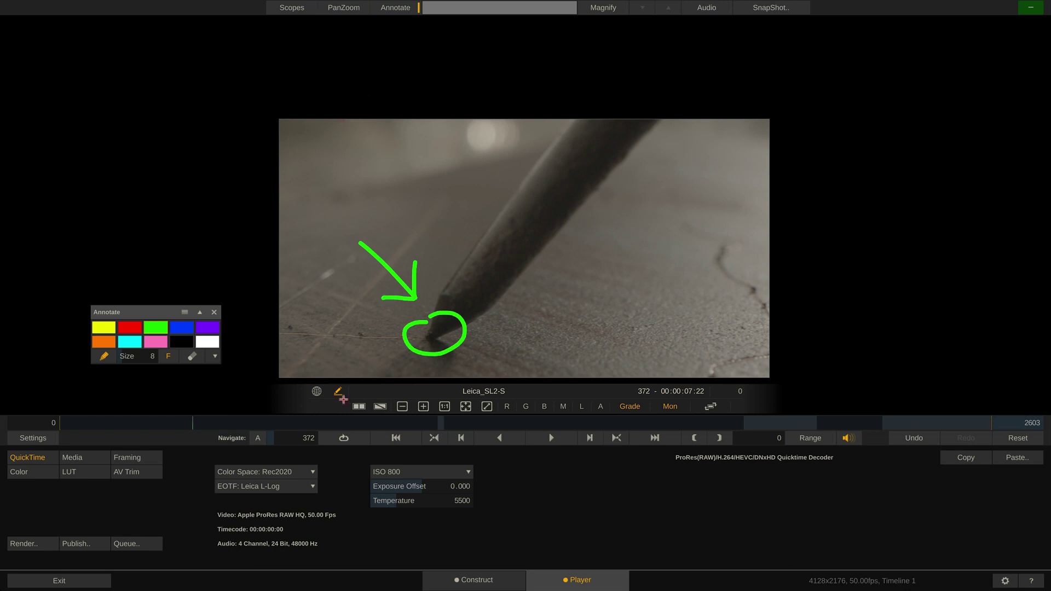
click(339, 392)
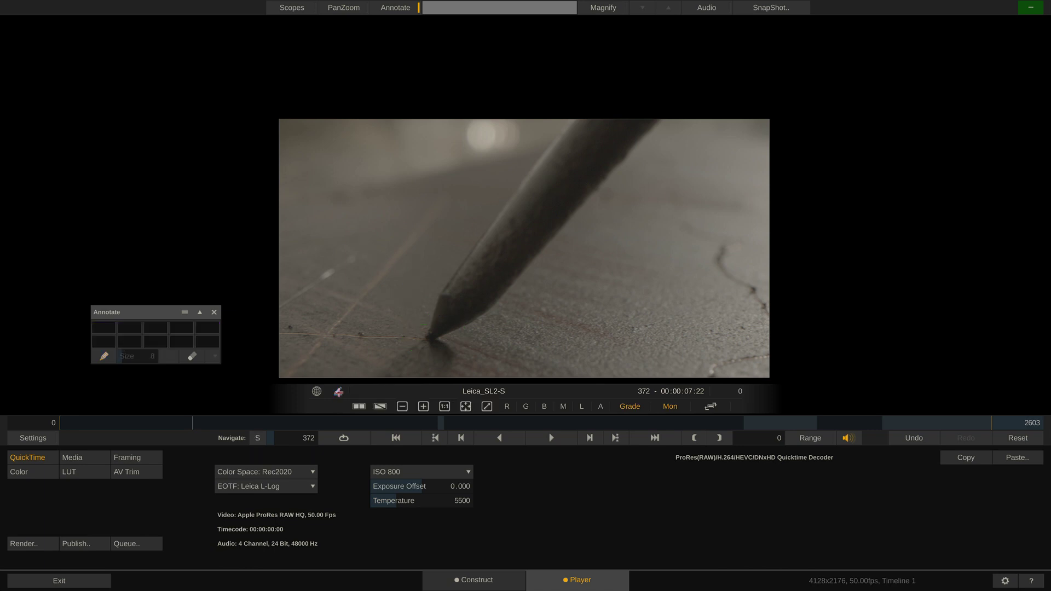
click(339, 392)
click(339, 392)
click(339, 392)
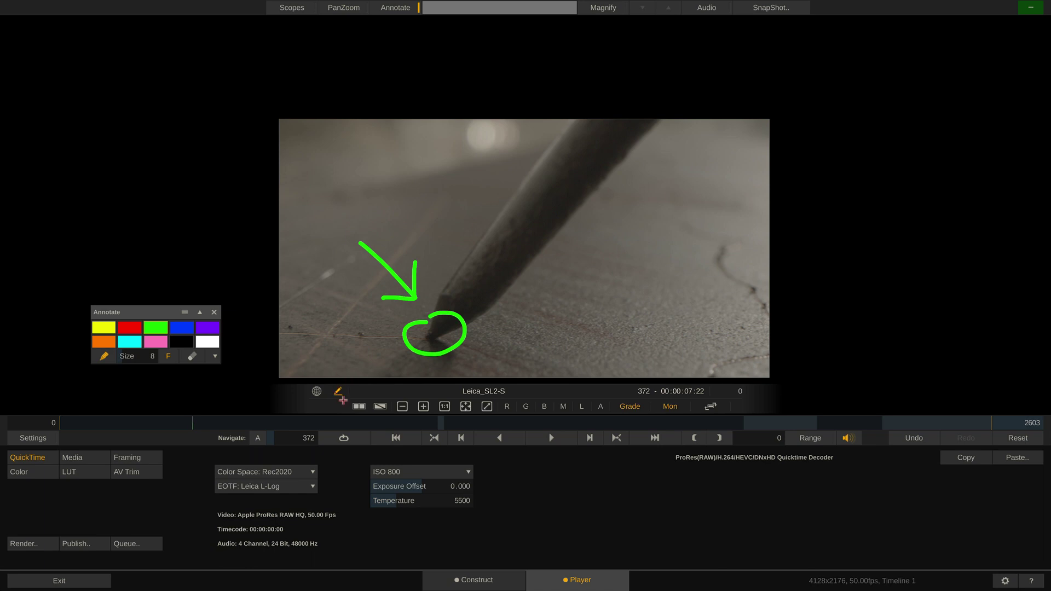
- Close the annotation palette and switch the magnifier loupe on and back off
click(215, 312)
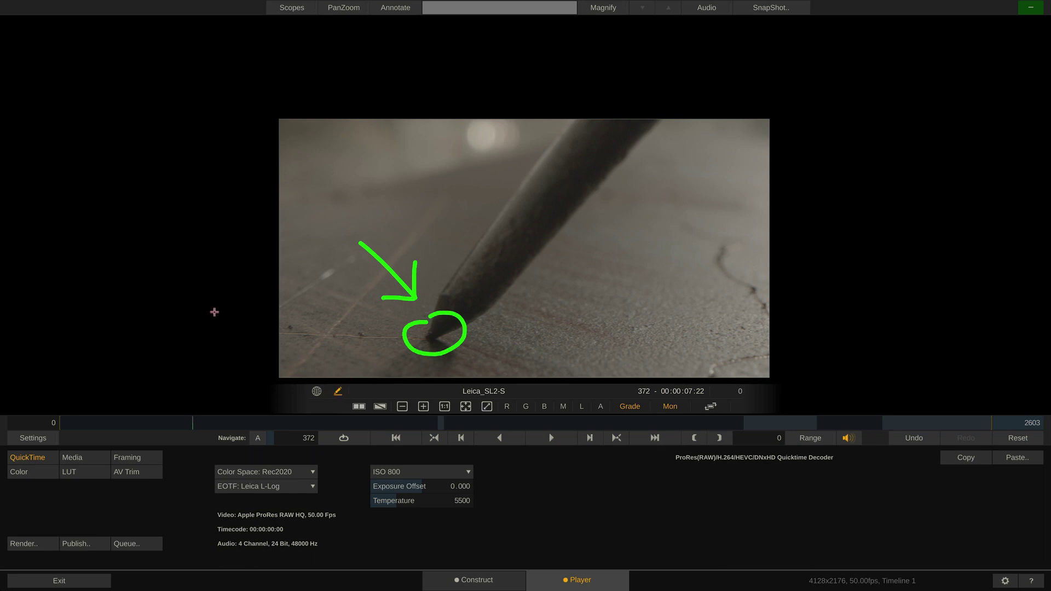
click(600, 6)
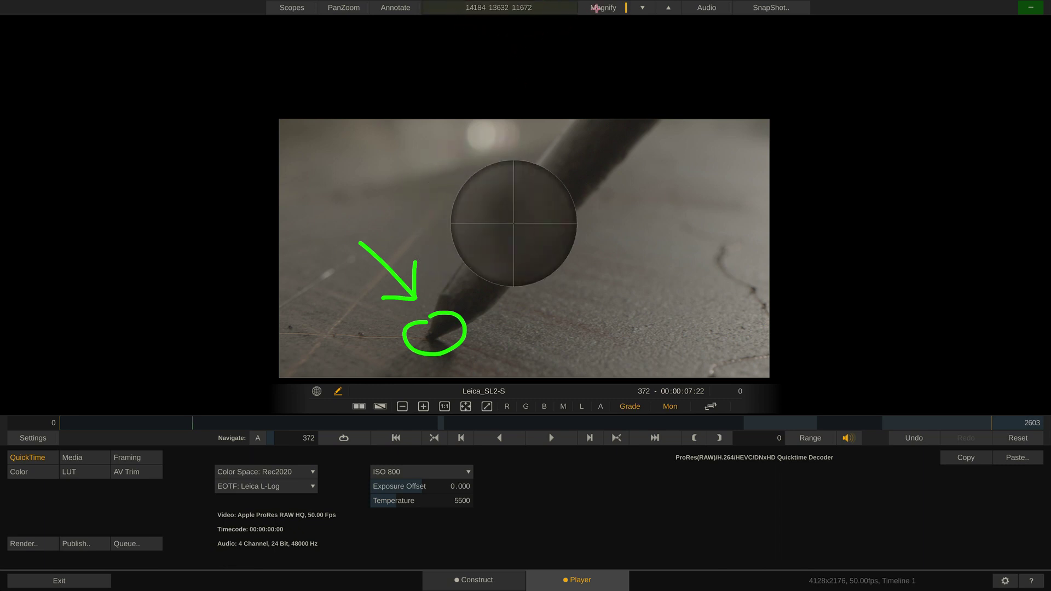
click(599, 8)
- Check the audio Mixer and Waveform, set the waveform span to 10000 ms, view Output, and close
click(707, 7)
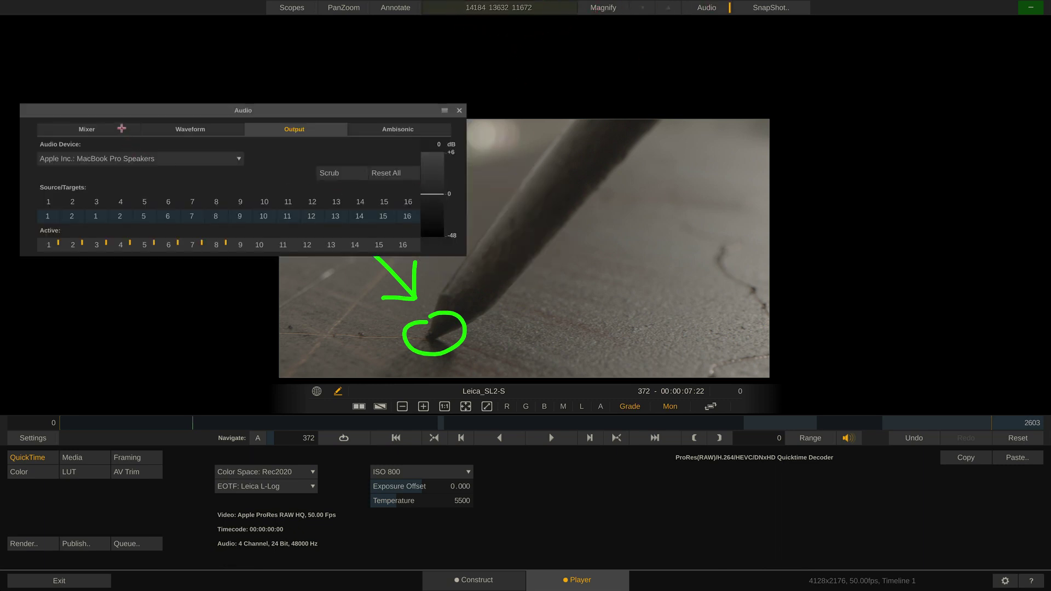
click(121, 128)
click(215, 131)
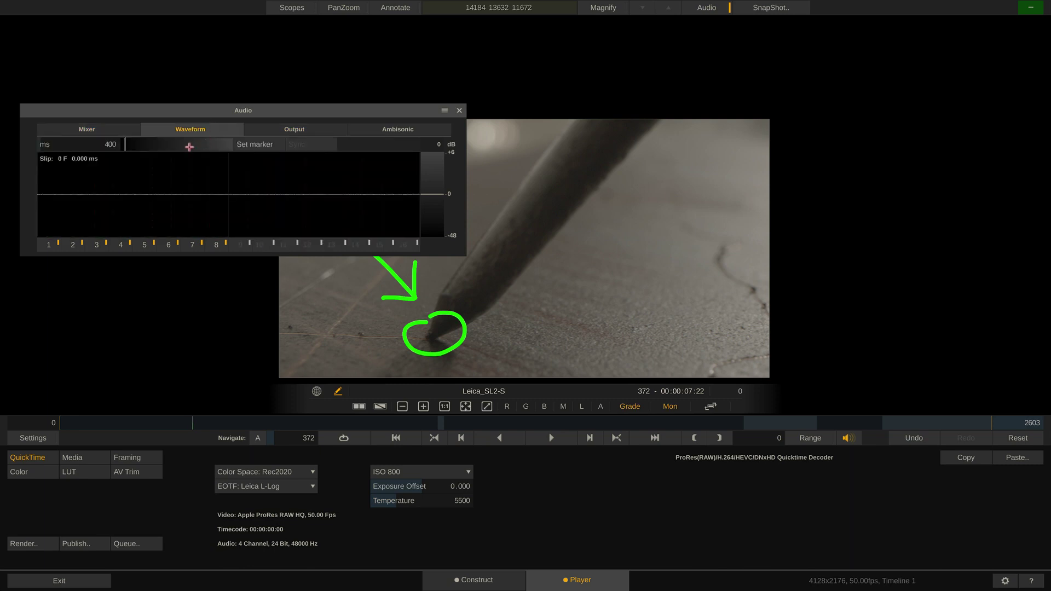
drag(183, 145, 265, 144)
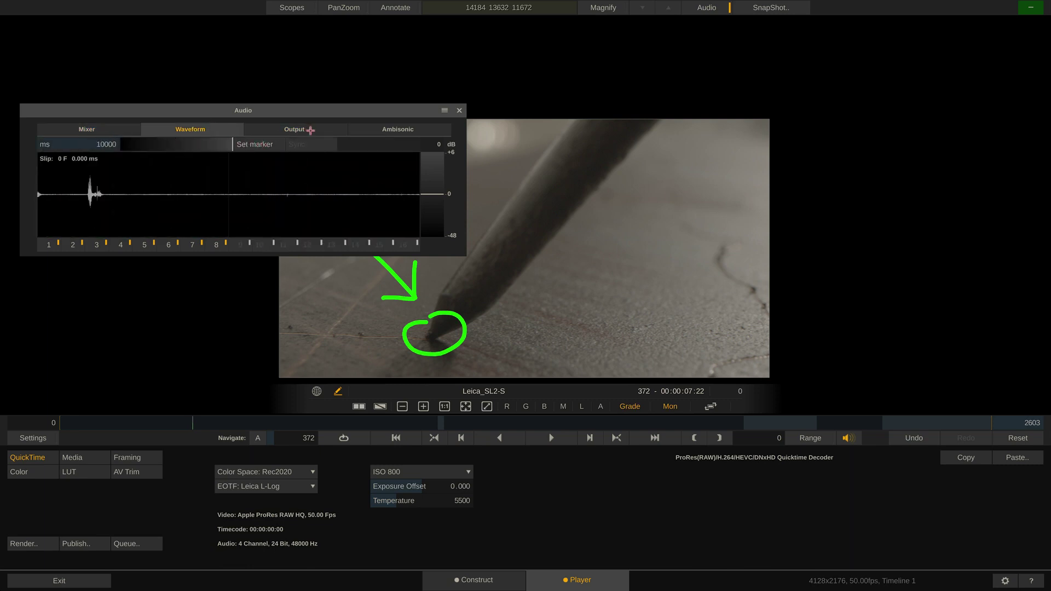
click(309, 129)
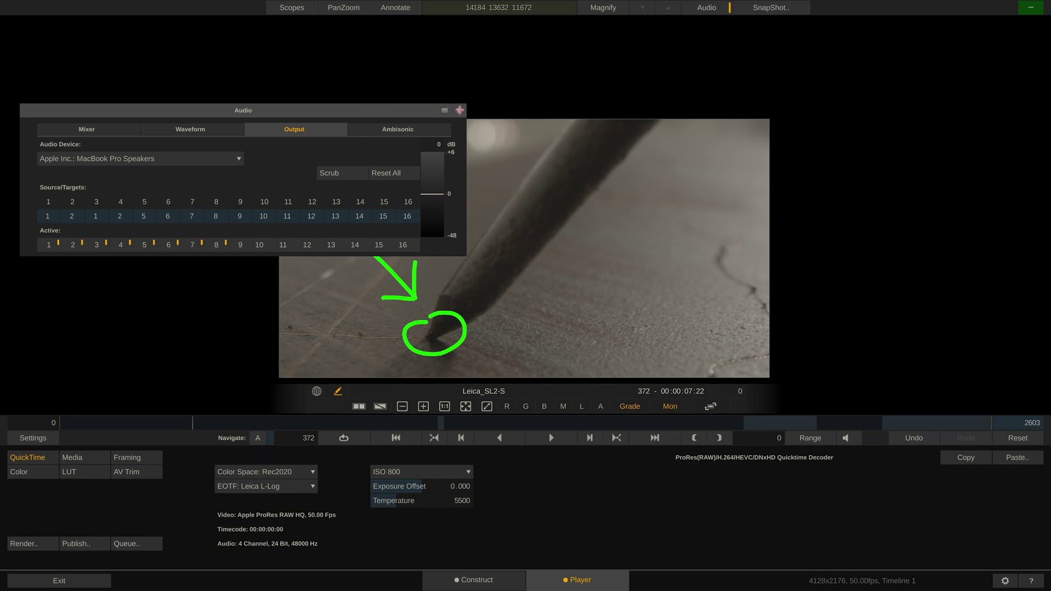
click(460, 110)
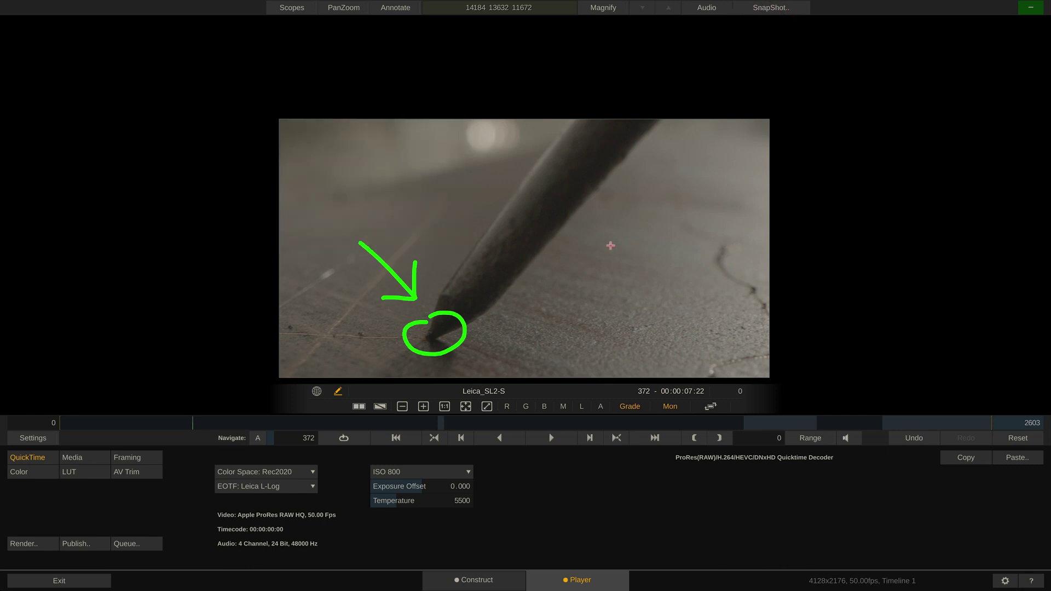
- Show Leica_SL2-S's metadata in the side panel and scrub to frame 248
drag(610, 245, 601, 219)
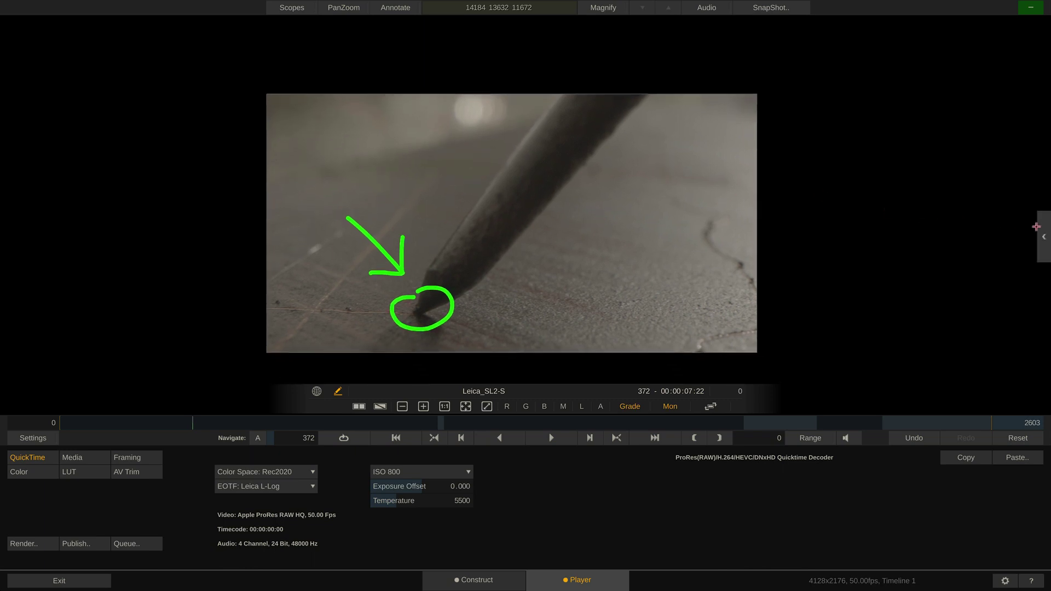
click(1038, 227)
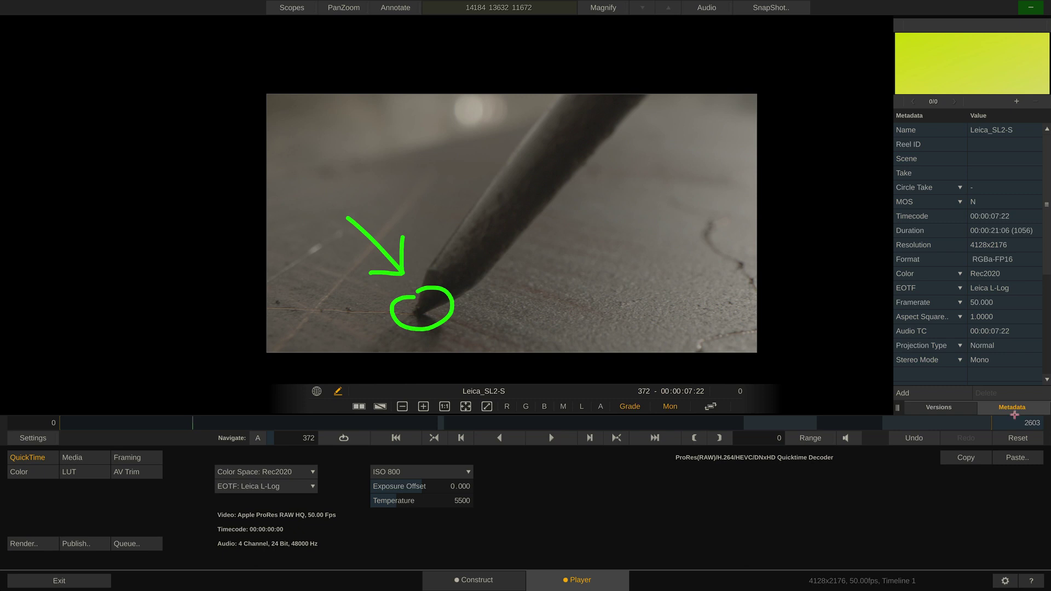
click(939, 408)
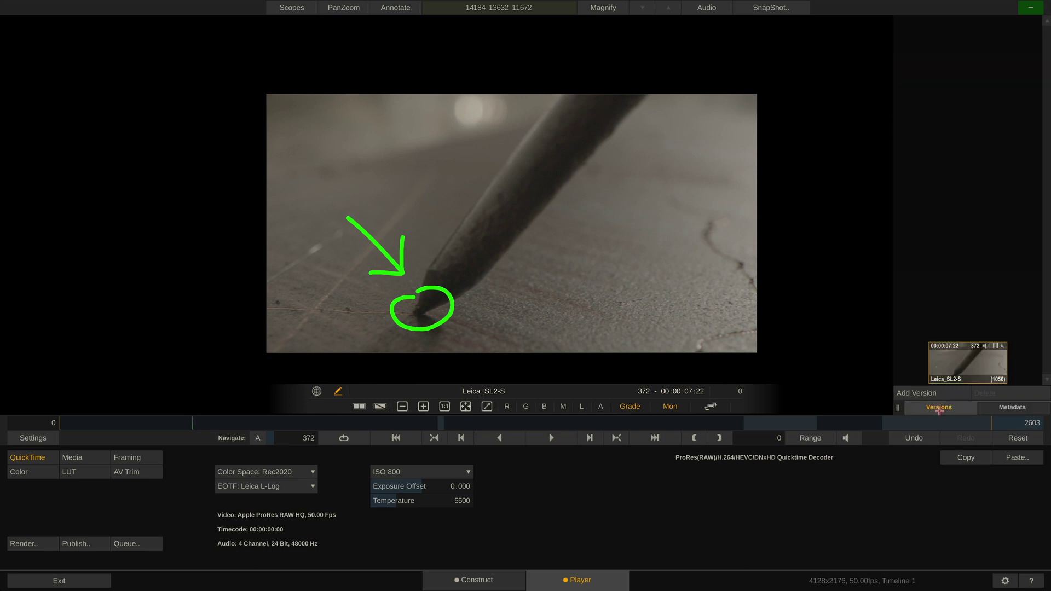
click(999, 405)
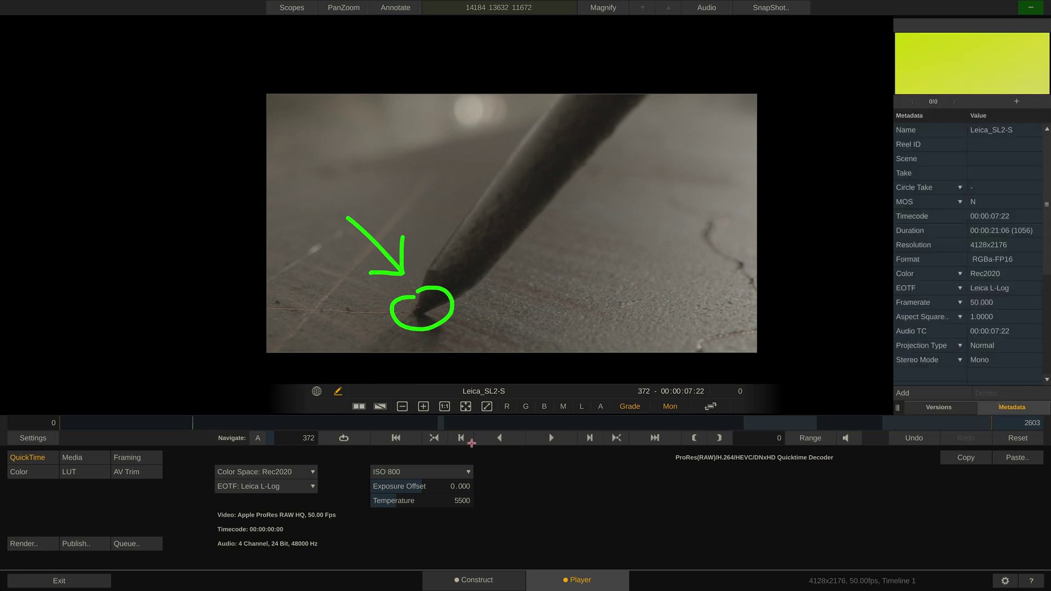
drag(200, 427, 148, 424)
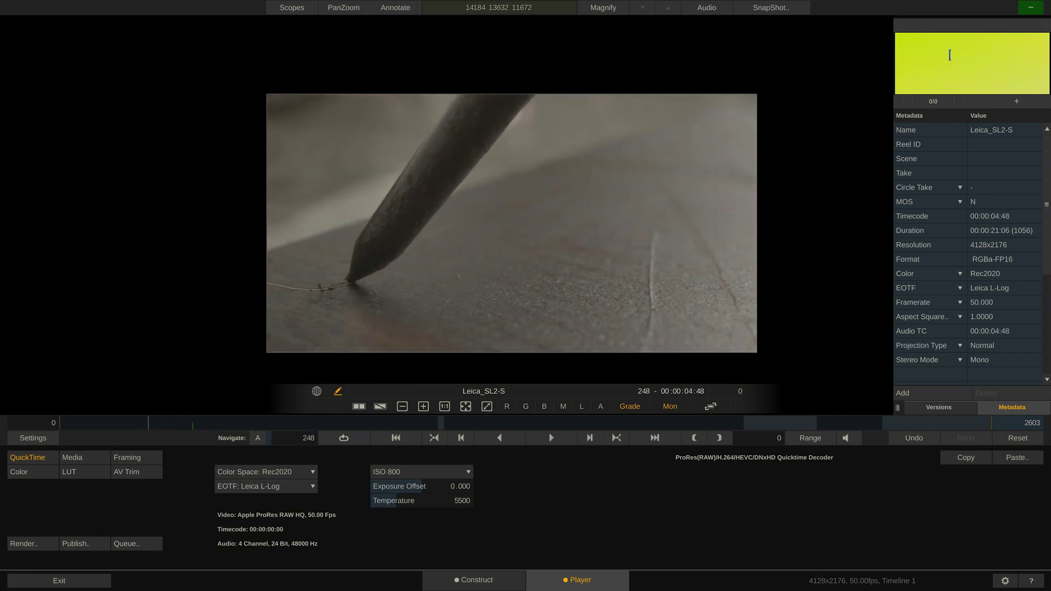
- Add a red 'some text' note at 00:00:04:48
click(949, 55)
text(some text)
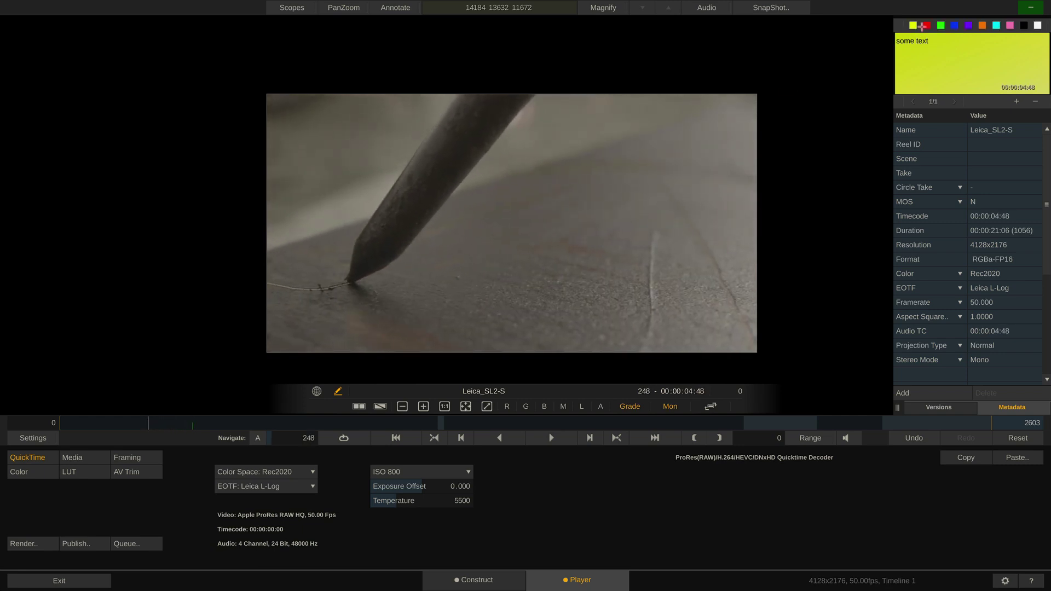
click(925, 26)
- Add a blue 'more text' note at frame 651, then scrub back toward the start
drag(257, 422, 293, 422)
click(1016, 102)
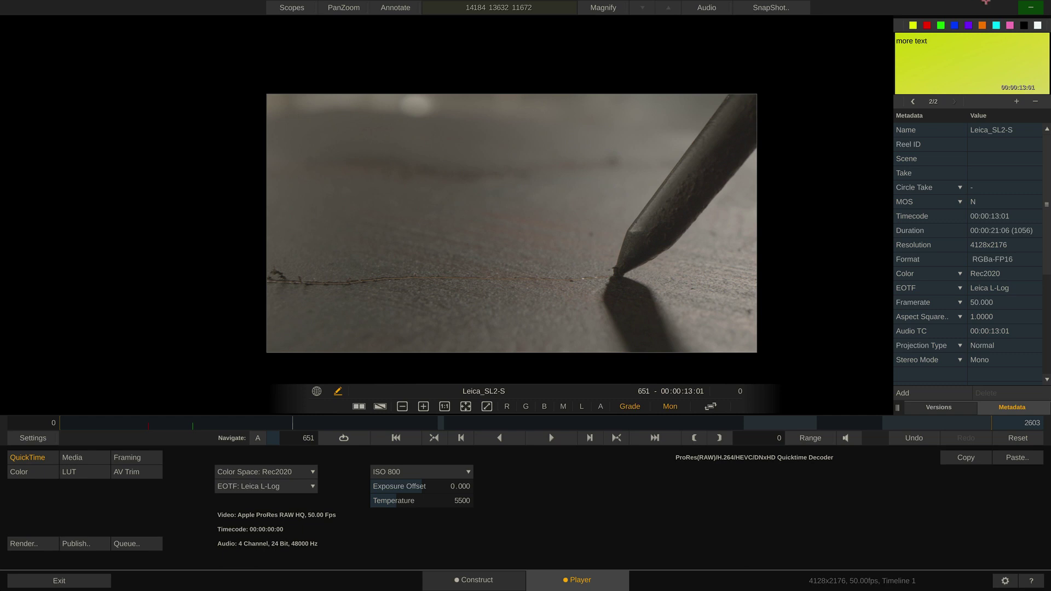
click(954, 25)
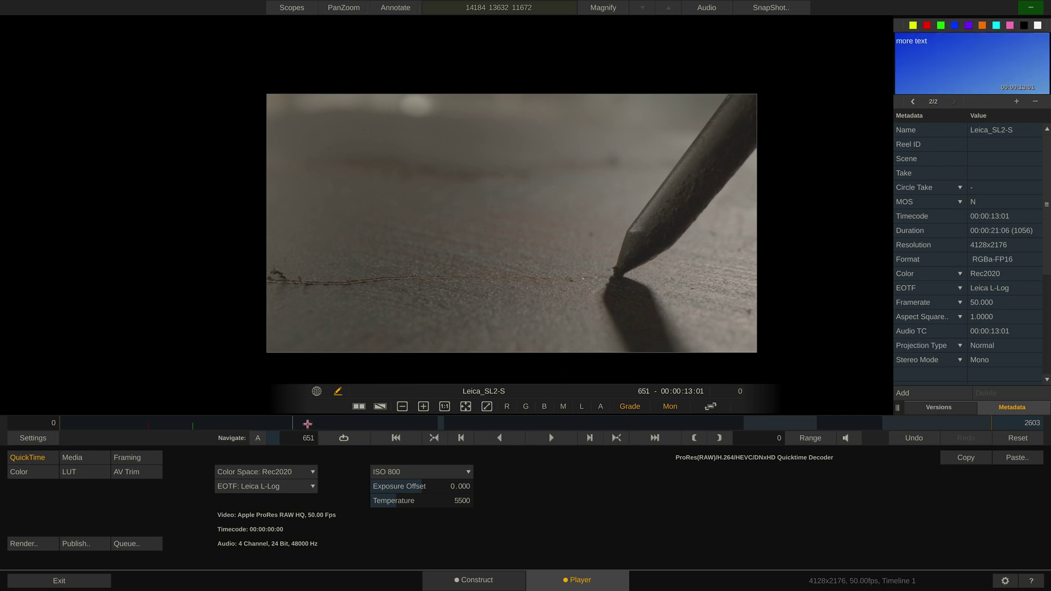
click(277, 428)
mouse_move(277, 429)
mouse_down()
mouse_move(170, 432)
mouse_move(265, 426)
mouse_up()
- Switch the Navigate mode to Annotation Navigation
click(257, 439)
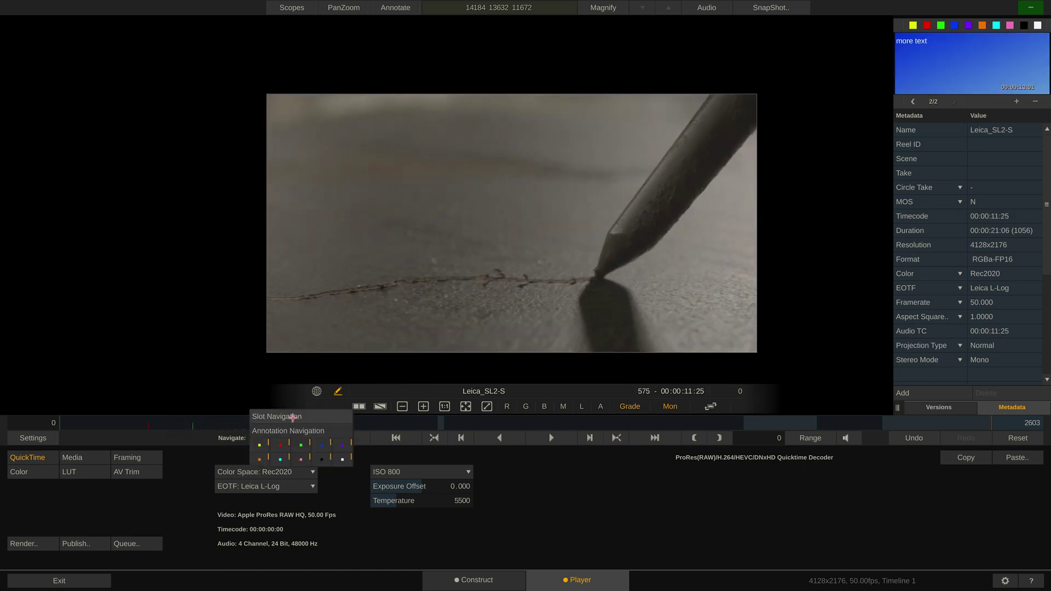
click(293, 418)
click(258, 437)
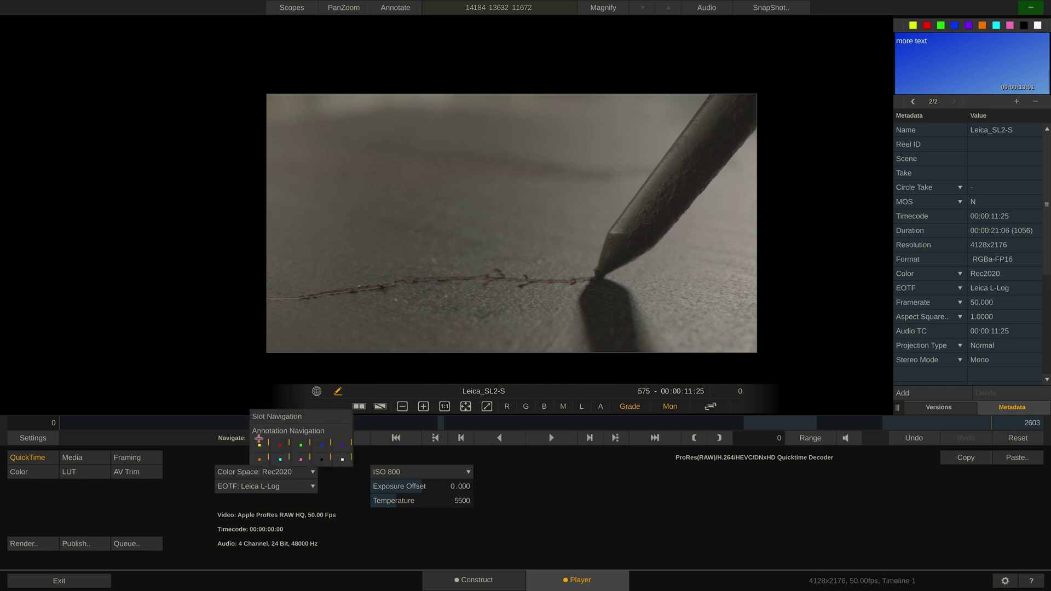
click(293, 432)
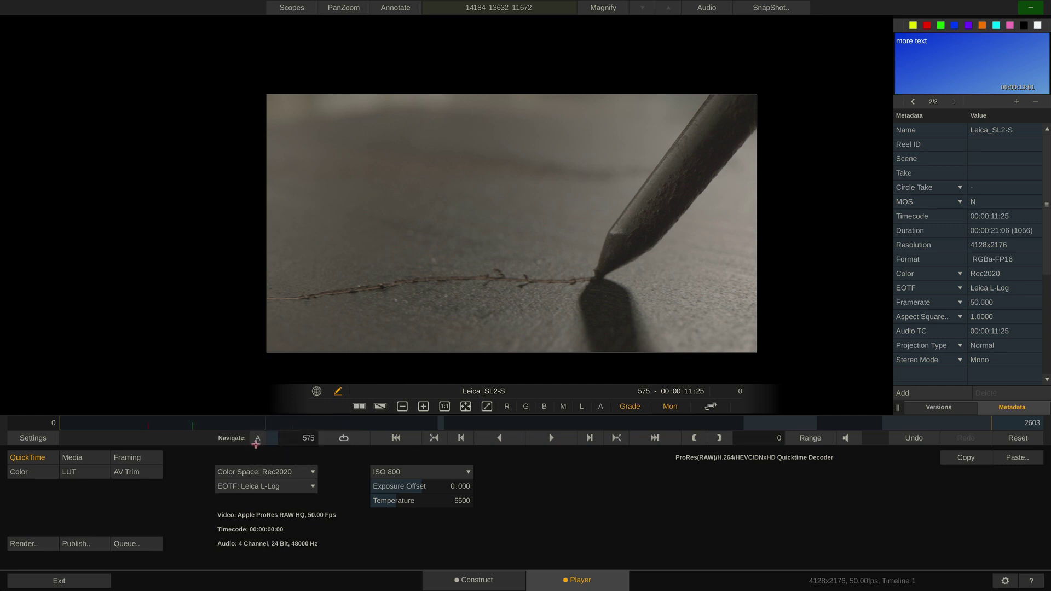
click(259, 439)
- Jump between the annotated frames, ending on frame 248 with the red note
key(Left)
key(Left)
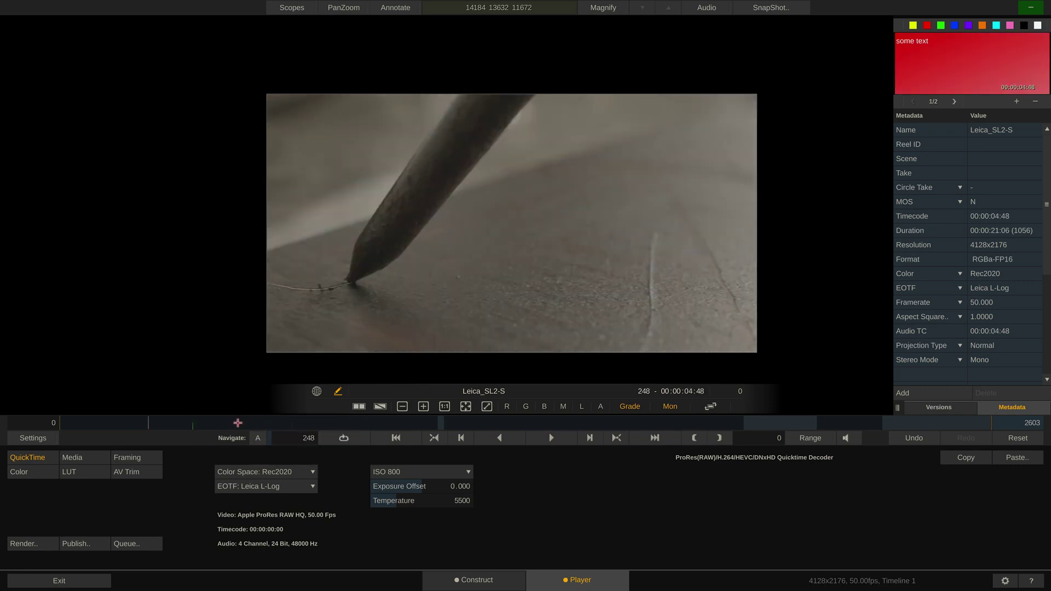
key(Right)
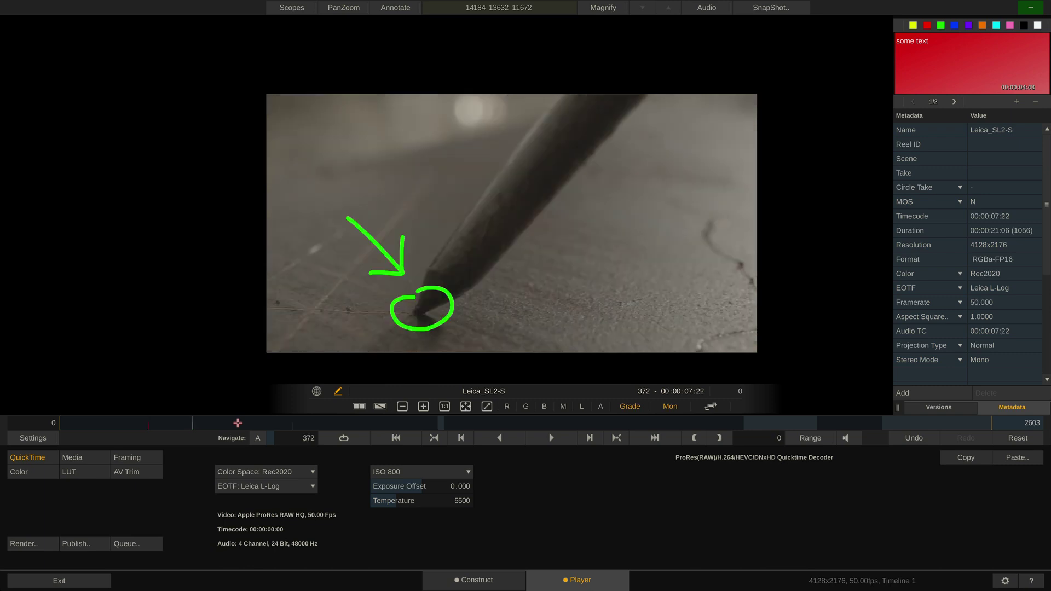
key(Right)
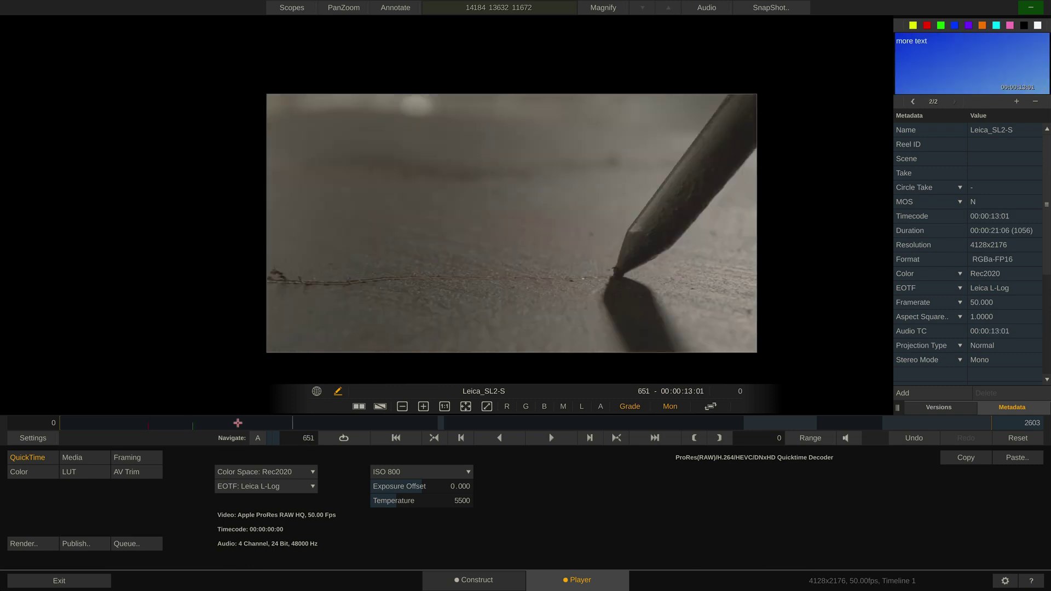
key(Left)
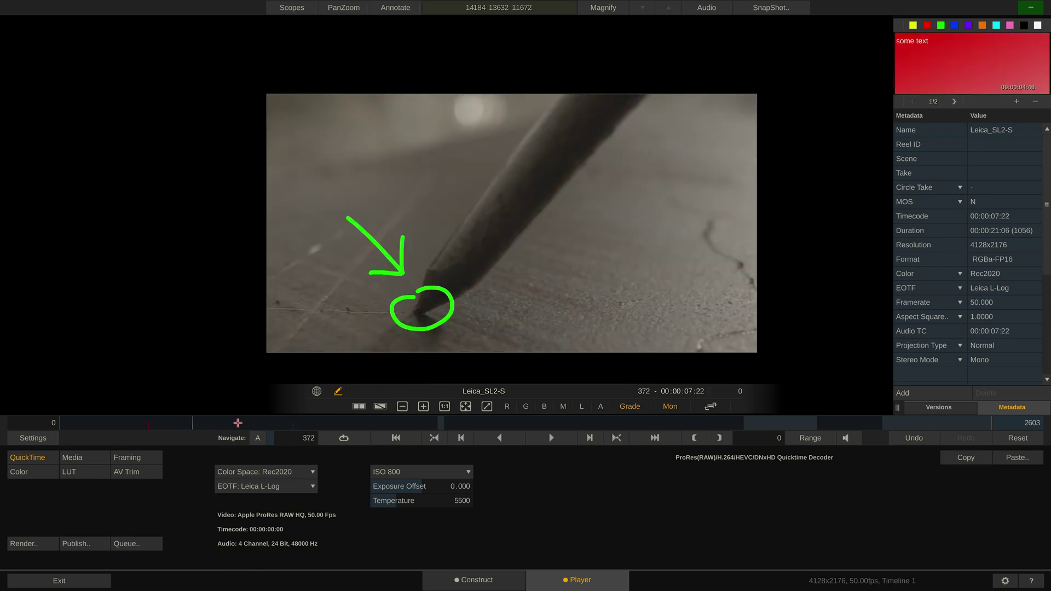
key(Left)
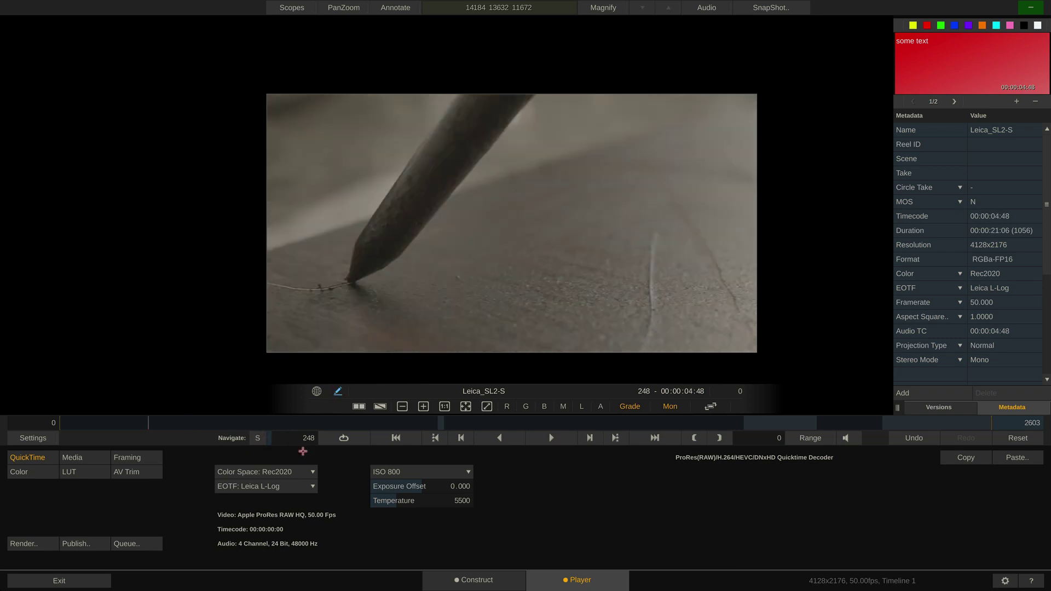
- Show the clip's versions and push the Gamma wheel toward yellow
click(259, 438)
click(188, 455)
click(935, 408)
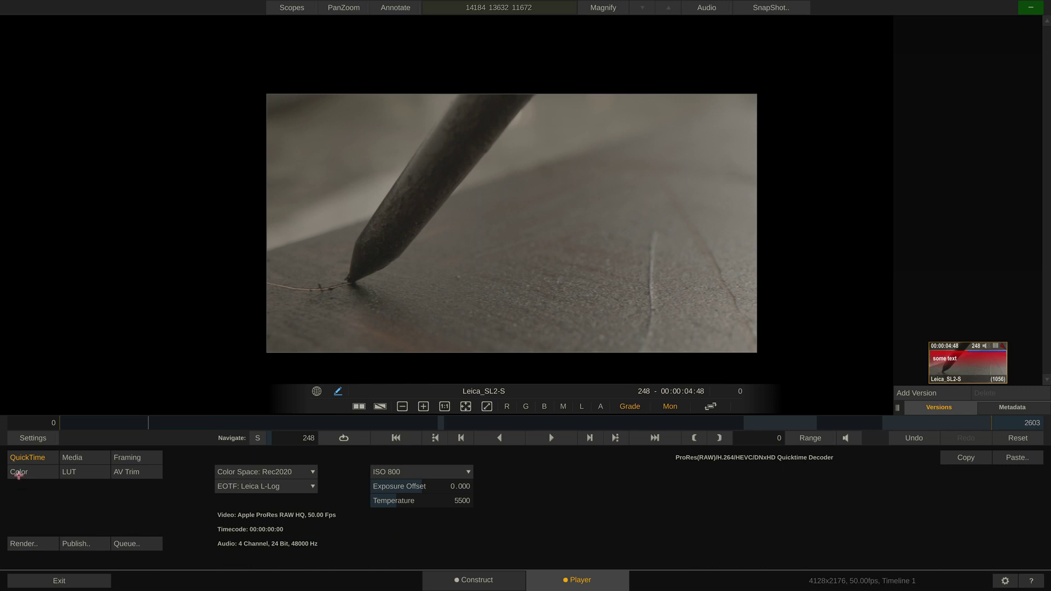
click(20, 472)
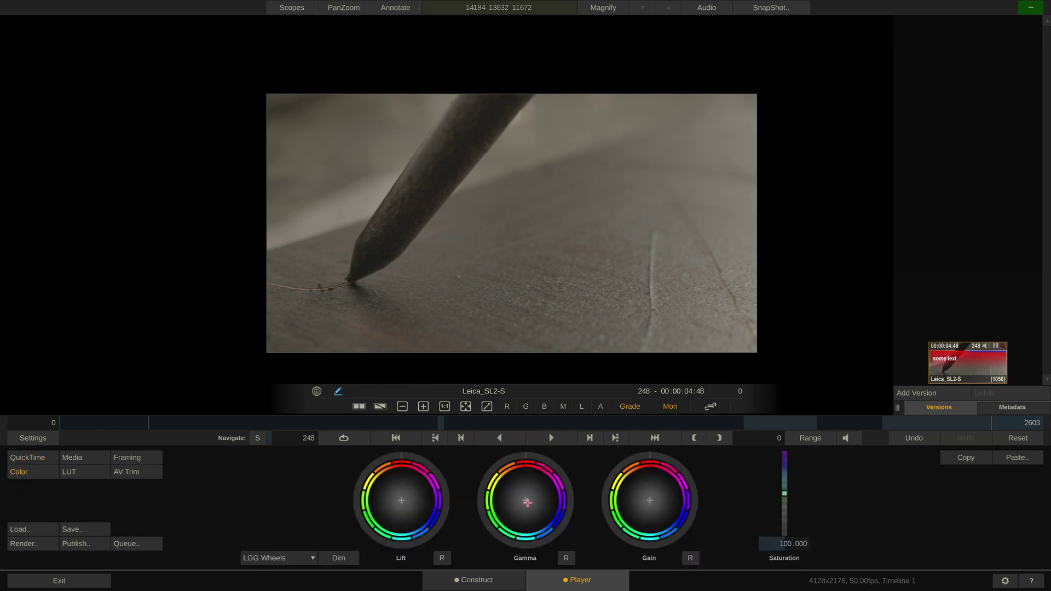
drag(518, 500, 134, 180)
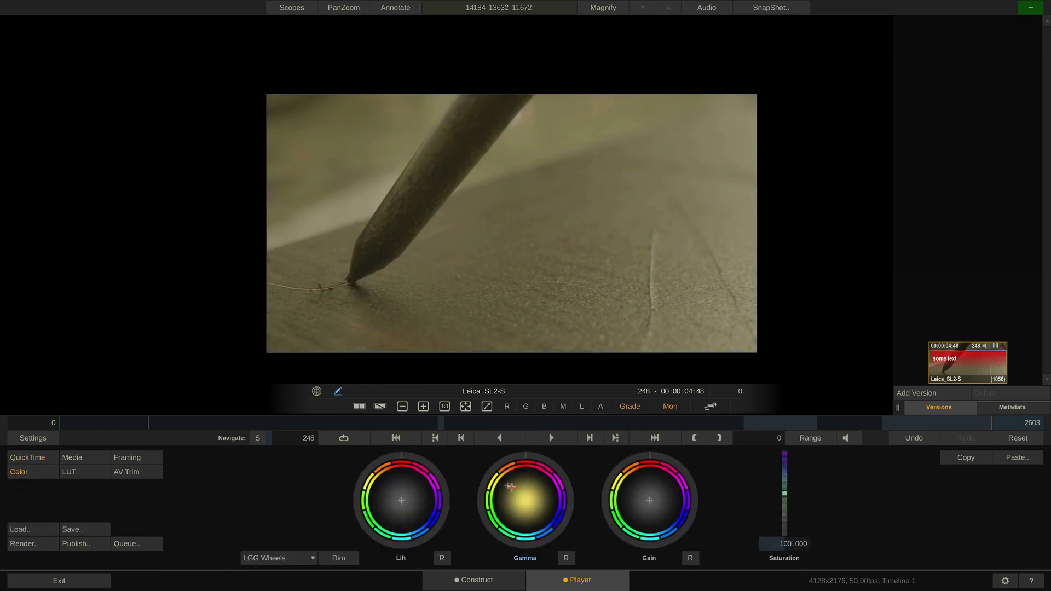
drag(147, 423, 96, 422)
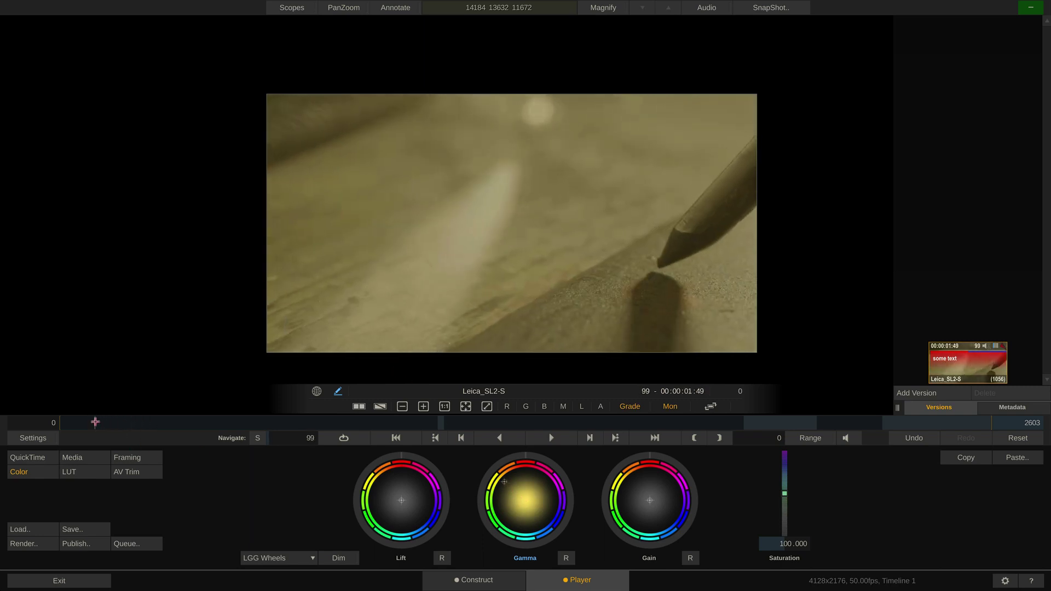
- Add version Leica_SL2-S[1], regrade its gamma cool blue, and play it within the clip range
click(912, 395)
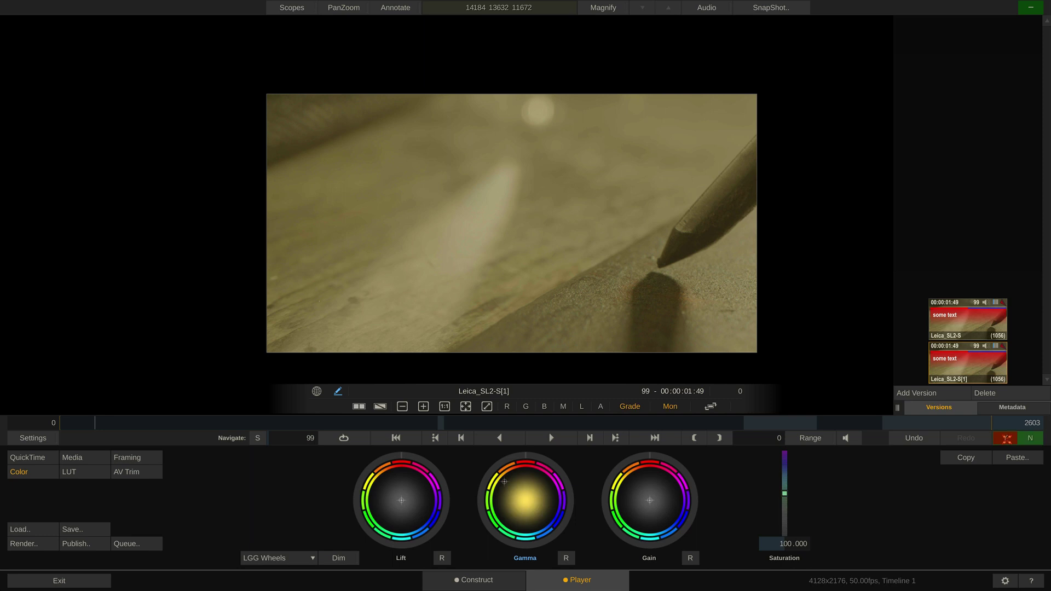
click(1007, 439)
mouse_move(517, 489)
mouse_down()
mouse_move(587, 544)
mouse_move(526, 496)
mouse_up()
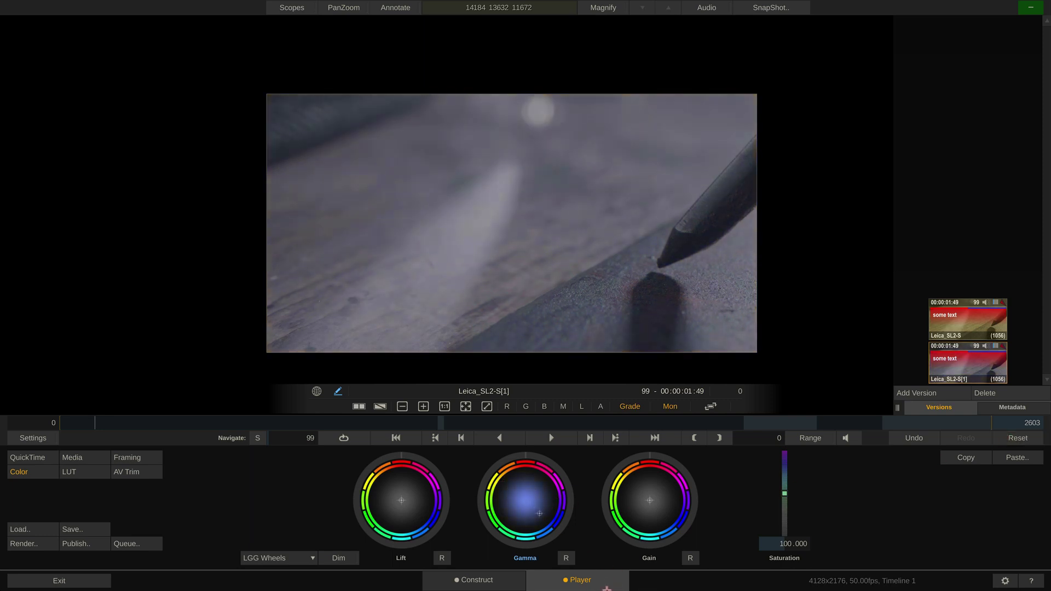
drag(531, 506, 543, 518)
click(549, 438)
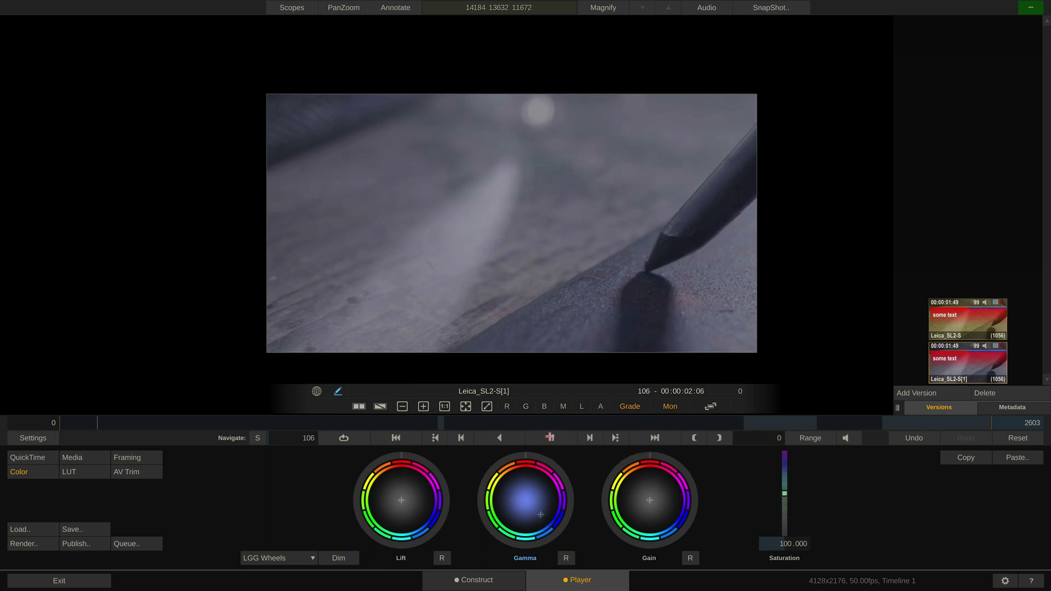
click(815, 437)
click(961, 374)
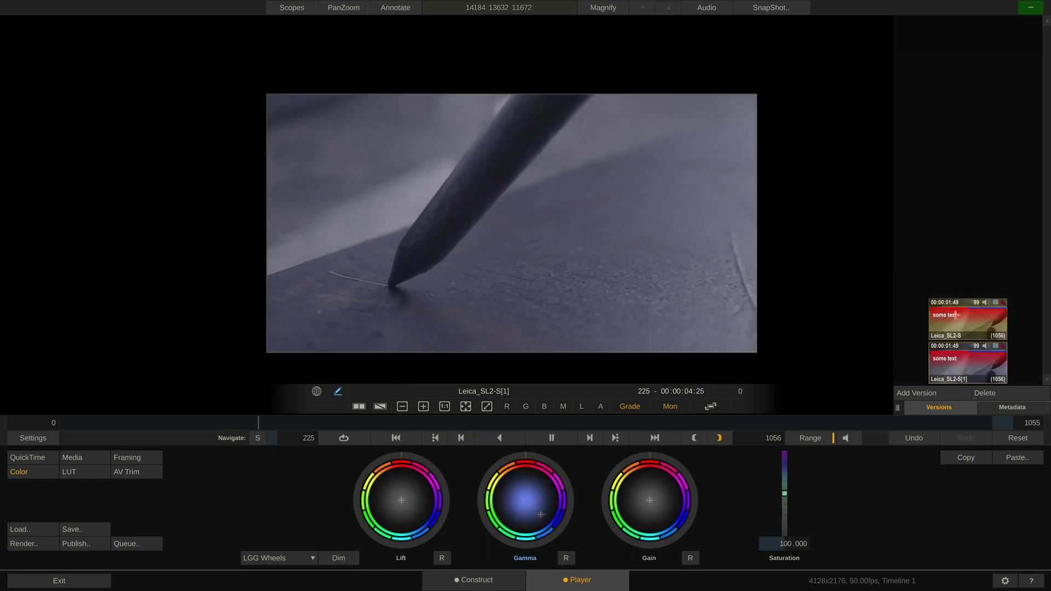
- Set up an A/B wipe of Leica_SL2-S[1] against the Leica_SL2-S version and slide the divider
key(space)
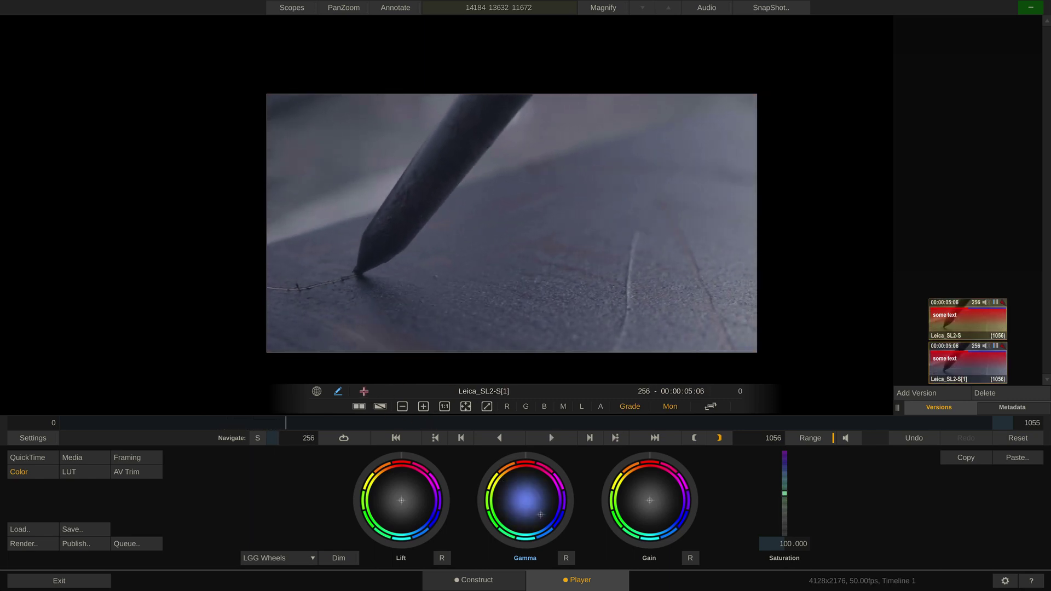
click(360, 406)
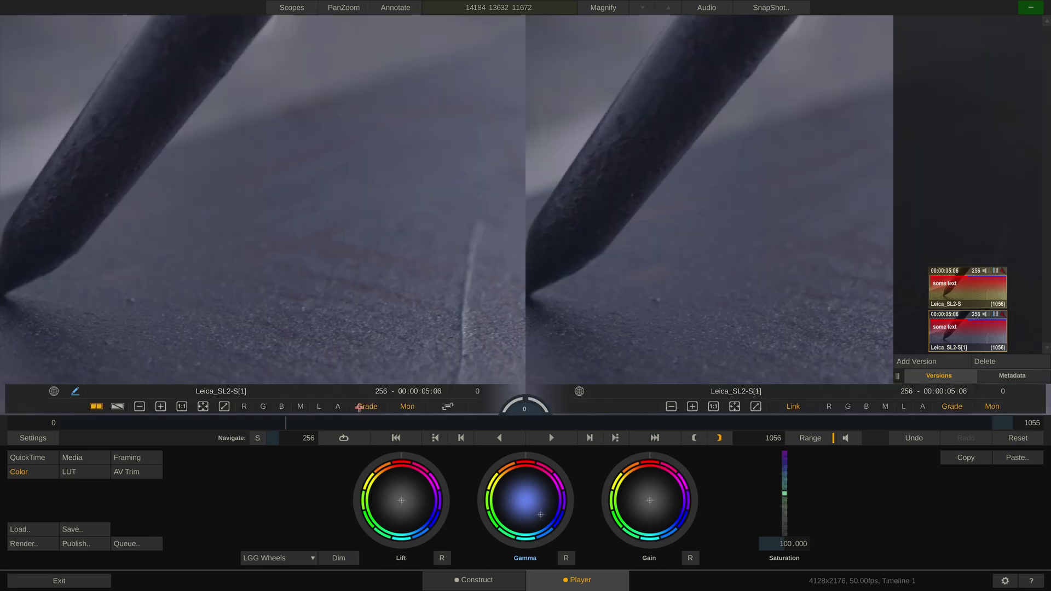
click(117, 406)
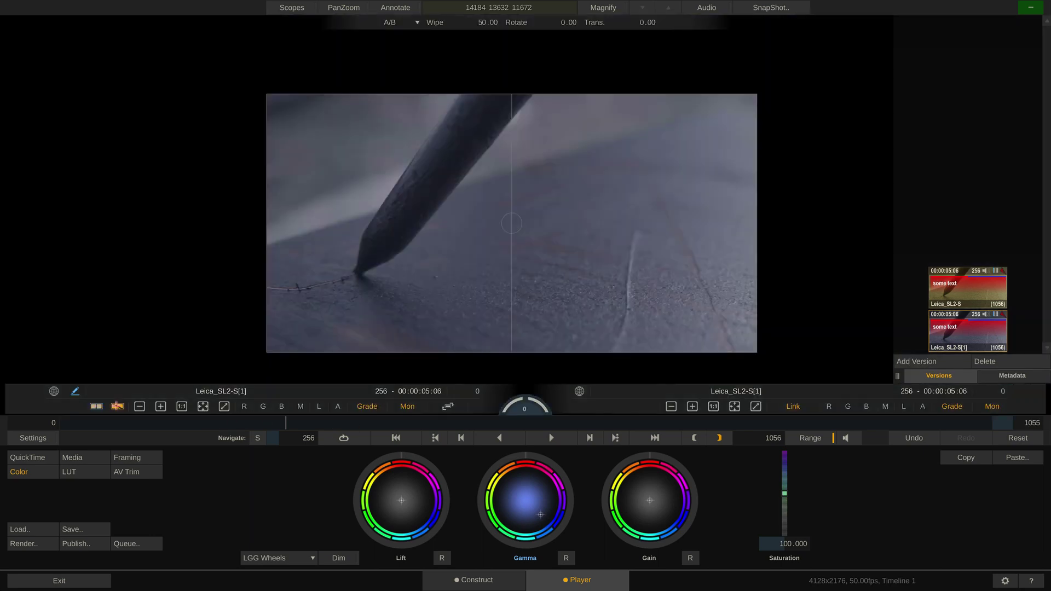
drag(508, 255, 752, 280)
drag(964, 282, 648, 219)
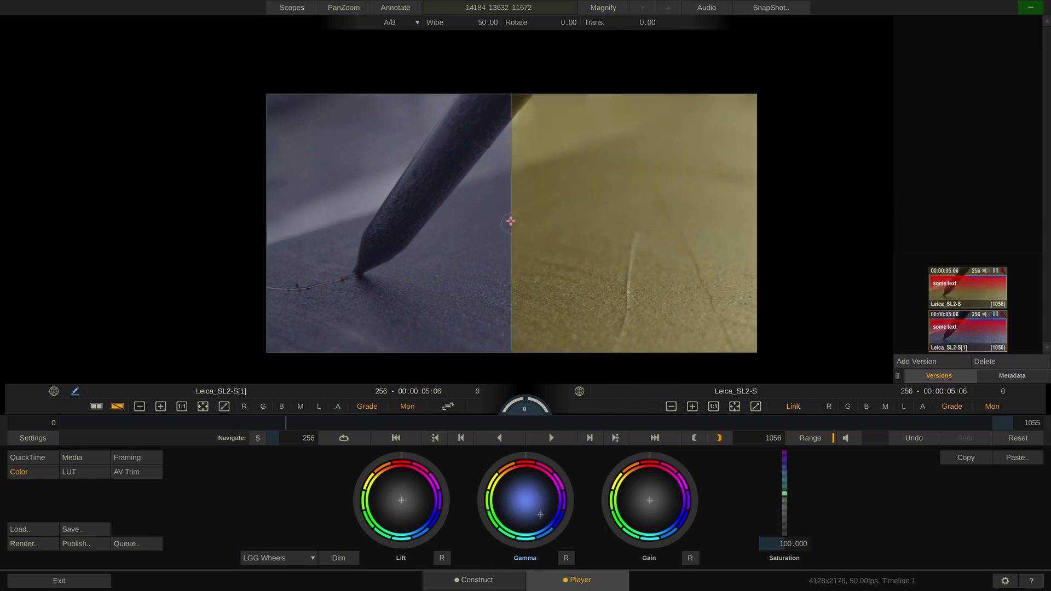
mouse_move(509, 221)
mouse_down()
mouse_move(347, 222)
mouse_move(460, 222)
mouse_move(455, 246)
mouse_move(467, 212)
mouse_move(377, 204)
mouse_move(516, 218)
mouse_up()
- Play the comparison, toggle the B side's grade off and on, then return to side-by-side with both images fitted
key(space)
key(space)
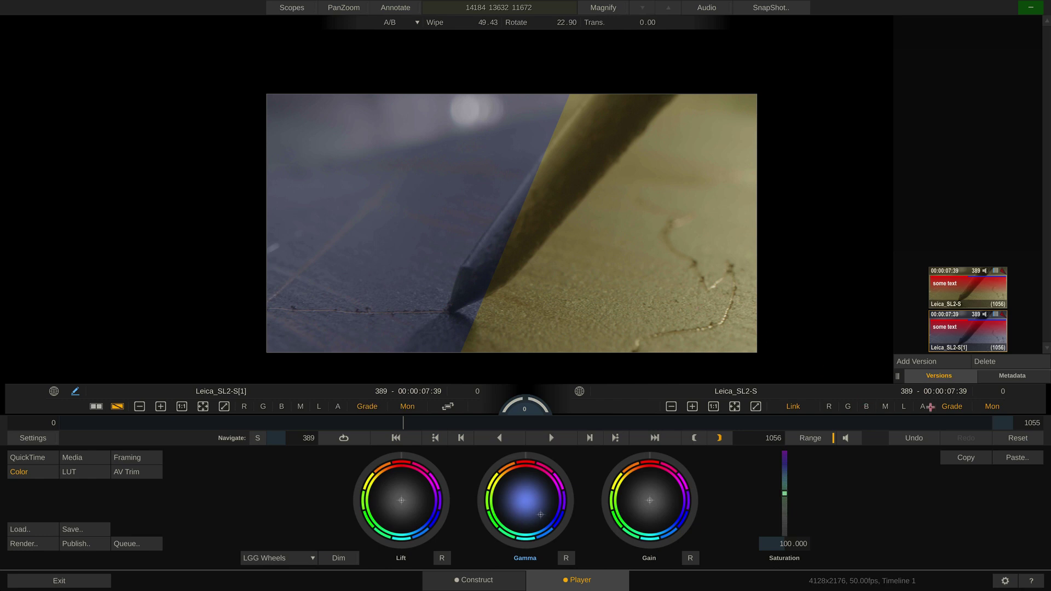
click(957, 407)
click(957, 406)
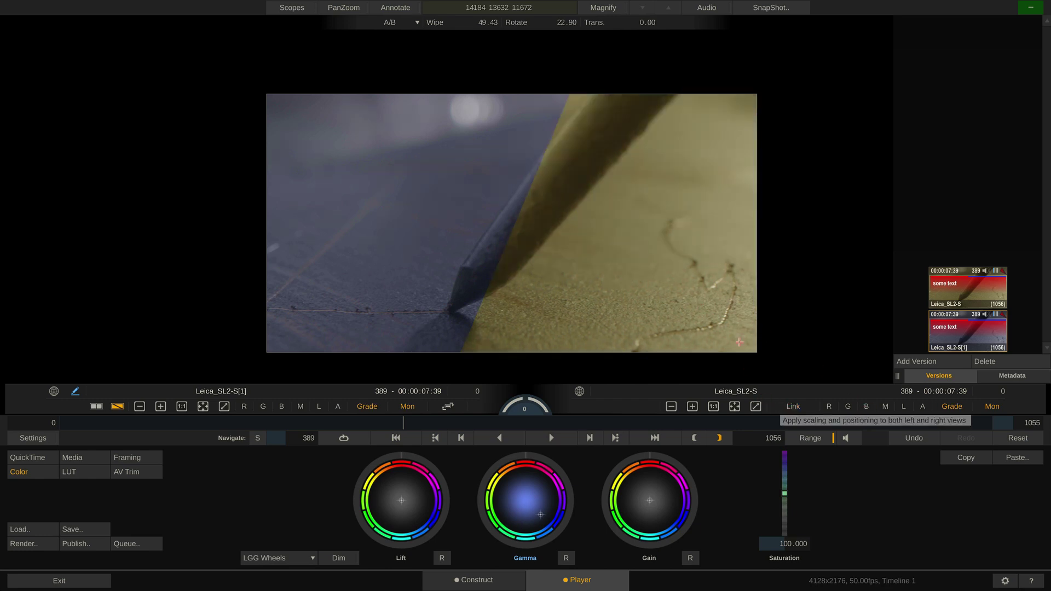
key(s)
key(f)
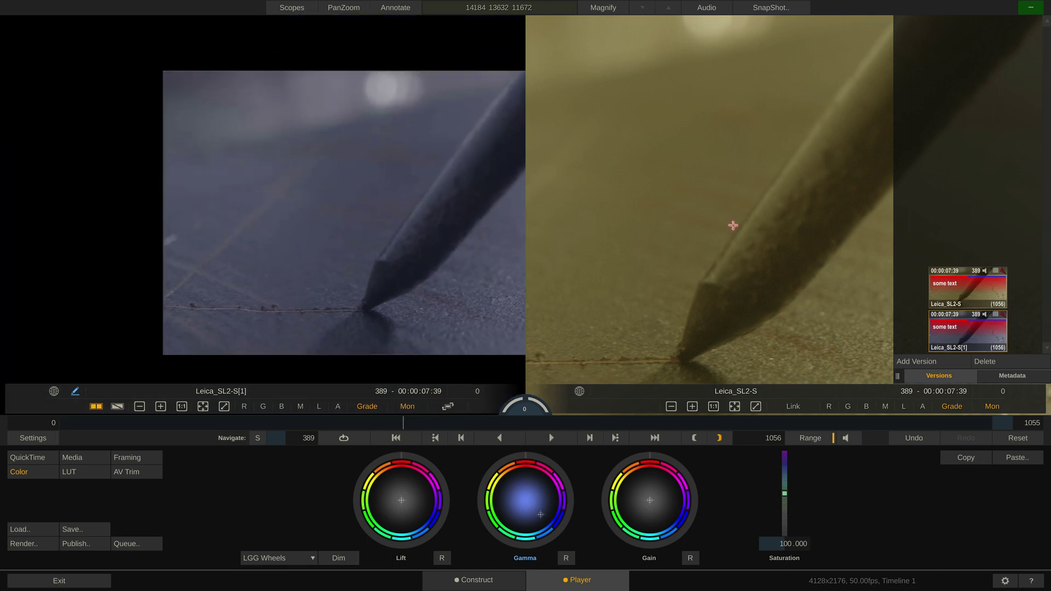
drag(522, 222, 422, 224)
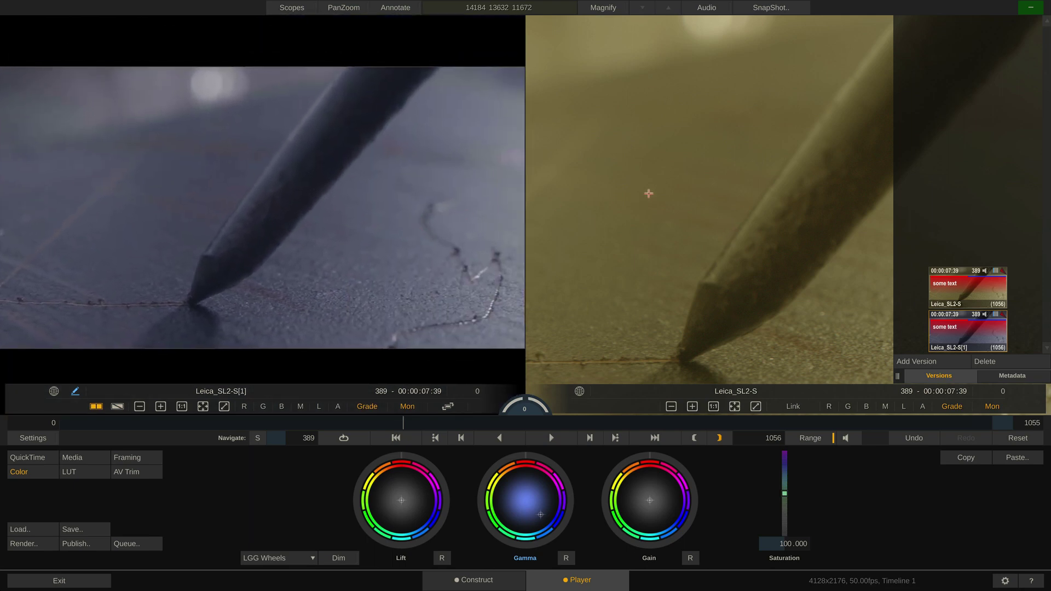
key(f)
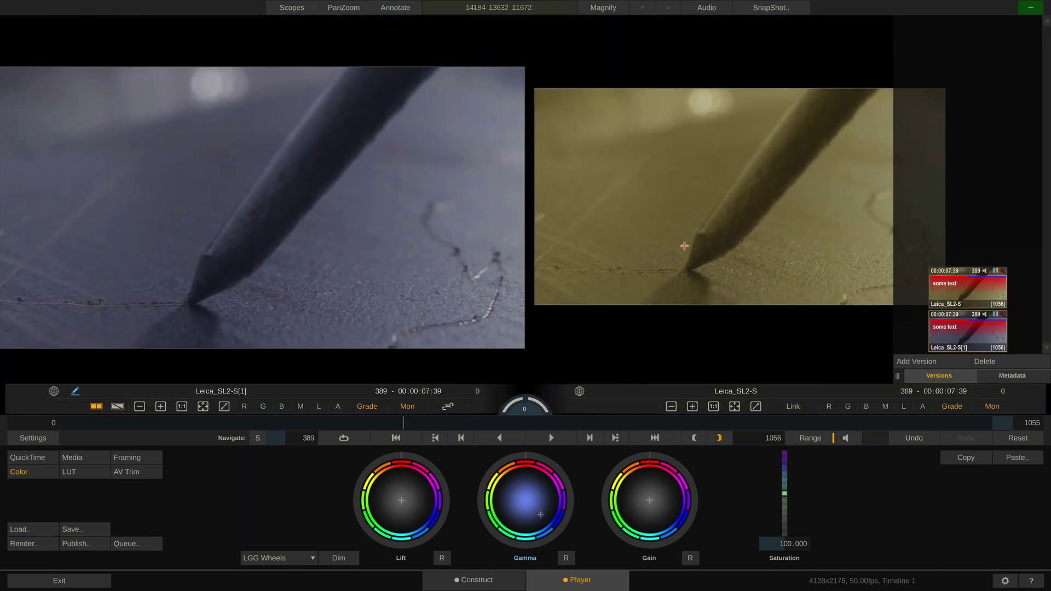
- On Construct, compare NINJAH_S001_S001_T002 with ZCAM_E2_F6 and adjust the wipe divider
click(469, 584)
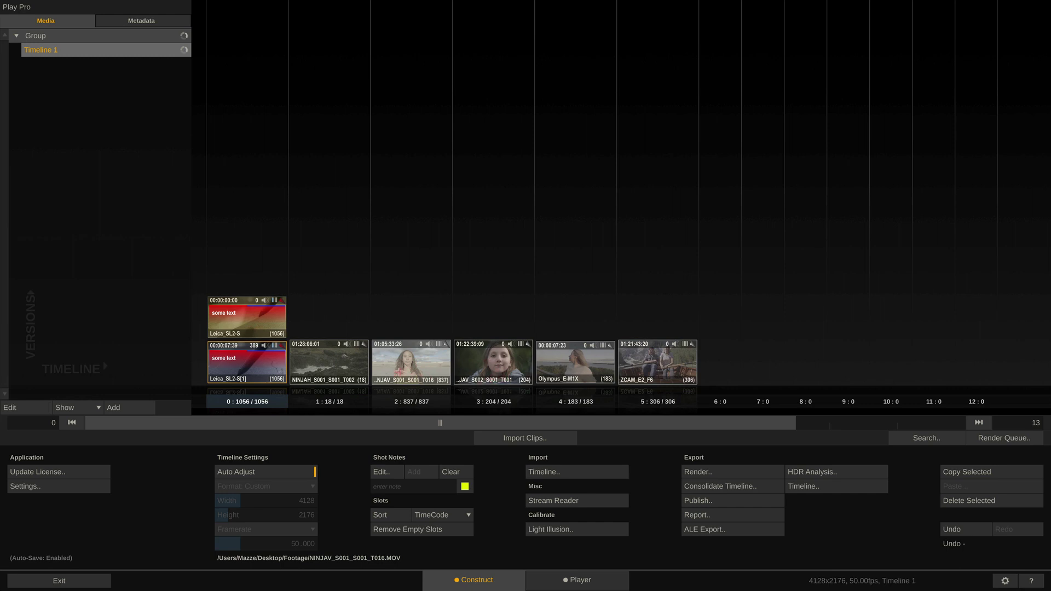
click(343, 370)
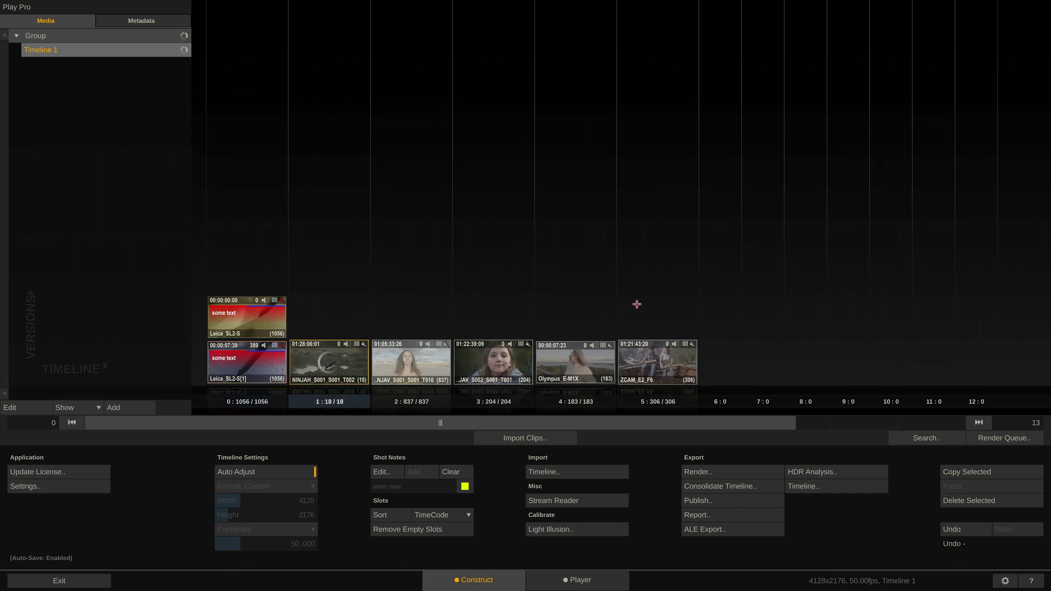
super+click(654, 362)
right_click(654, 362)
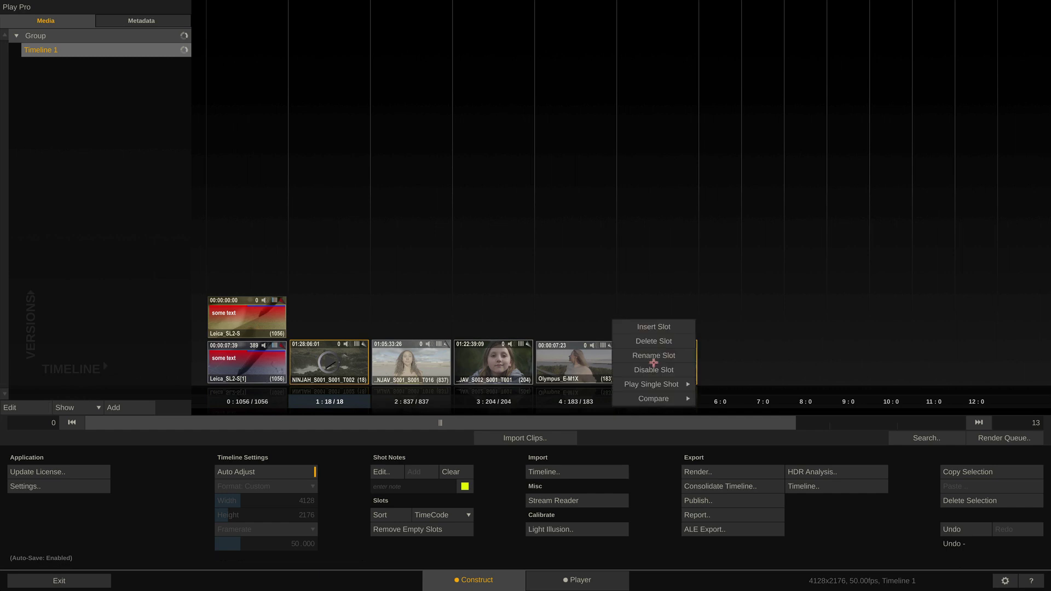
click(655, 399)
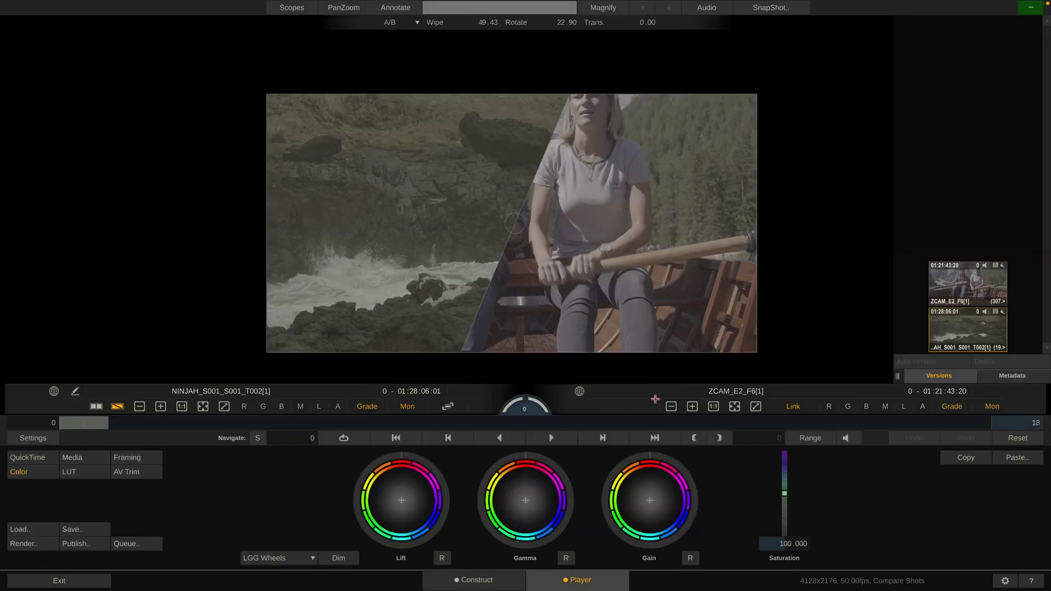
drag(517, 223, 469, 274)
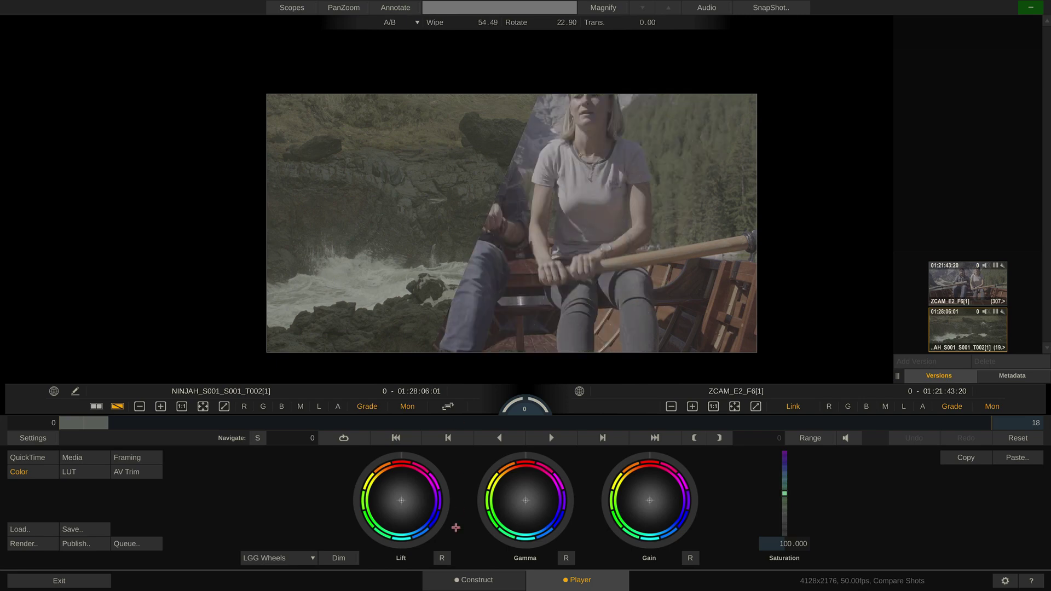
- Turn off the wipe and show the Leica_SL2-S[1] shot alone at frame 361
click(465, 581)
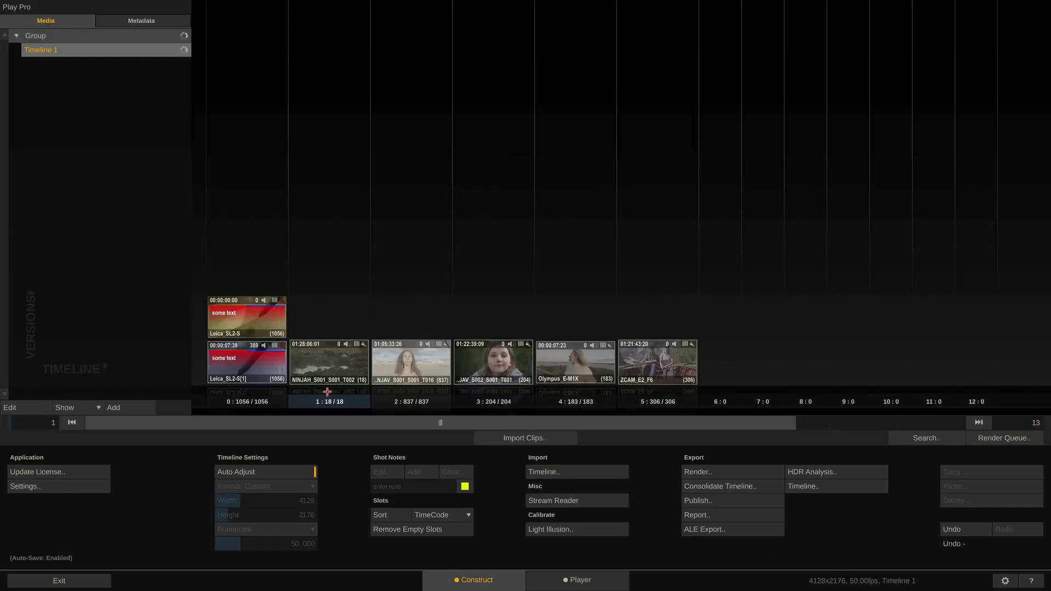
click(572, 580)
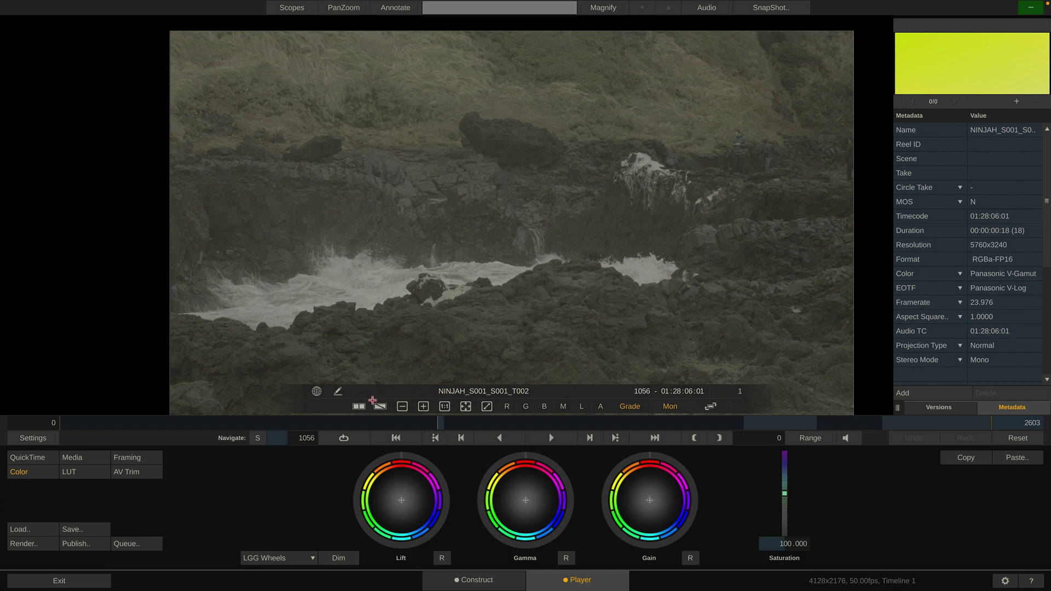
click(121, 427)
drag(121, 427, 176, 427)
- Inspect the QuickTime decoder's Rec2020 color space and Leica L-Log EOTF options
click(29, 459)
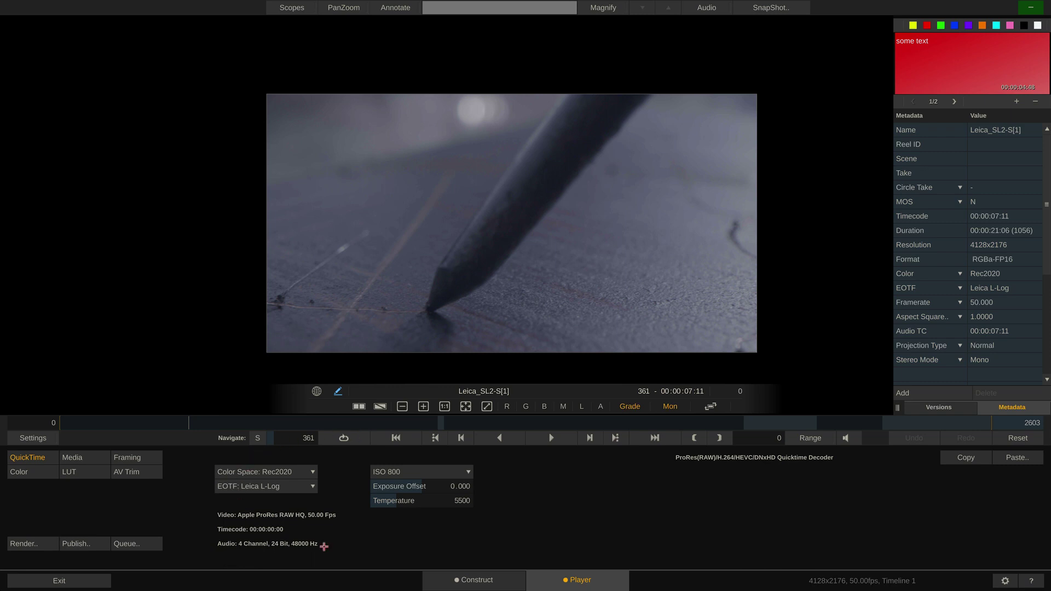
click(316, 475)
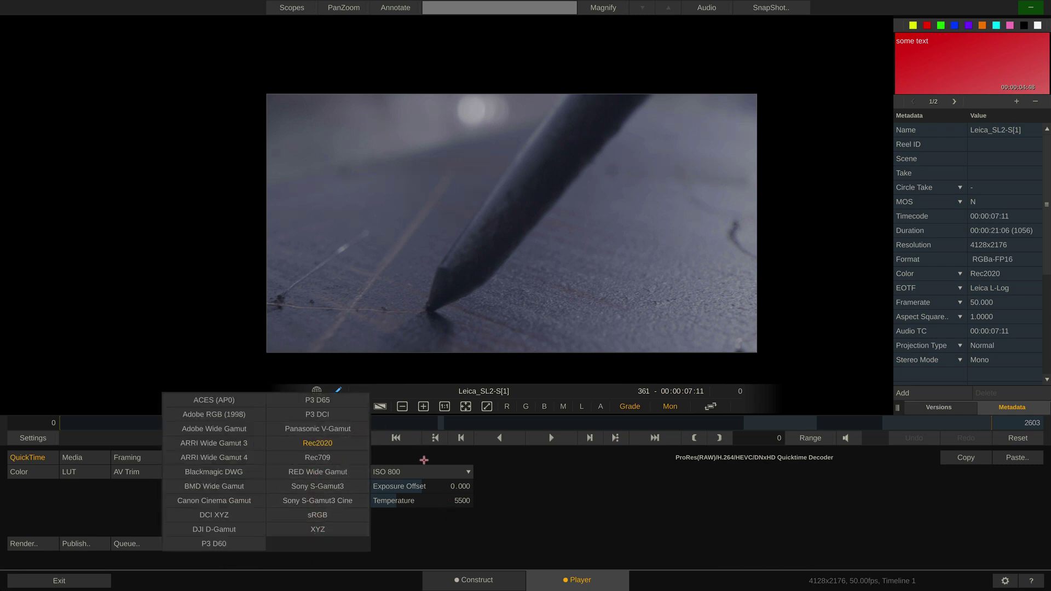
click(281, 487)
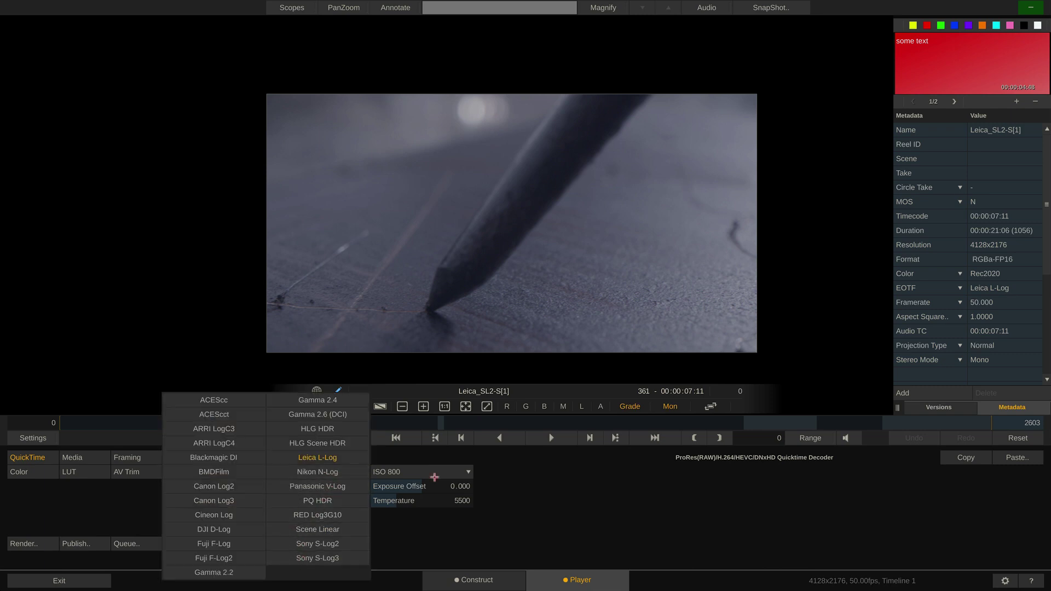
- Review the Media settings, flipping the picture horizontally and back, then view the Framing settings
click(82, 456)
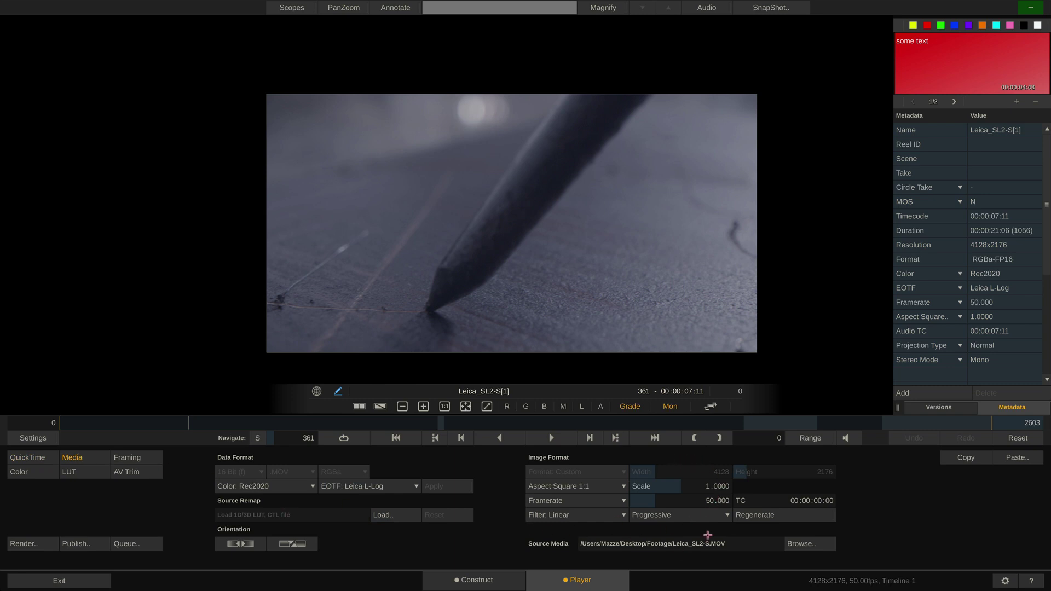
click(230, 548)
click(230, 548)
click(125, 458)
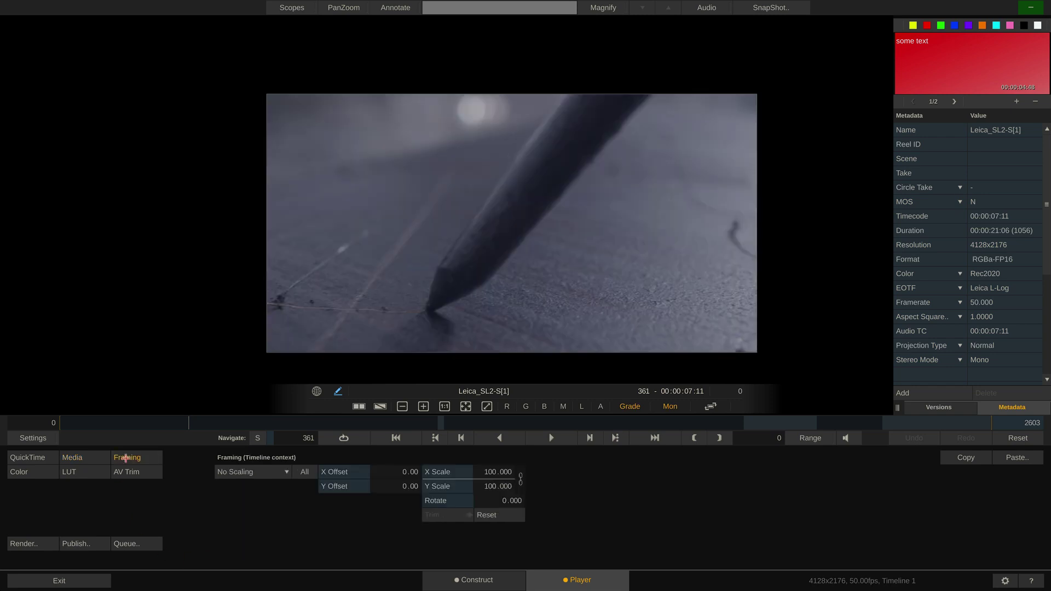
- Switch the Color controls from LGG Wheels to CDL Sliders
click(30, 474)
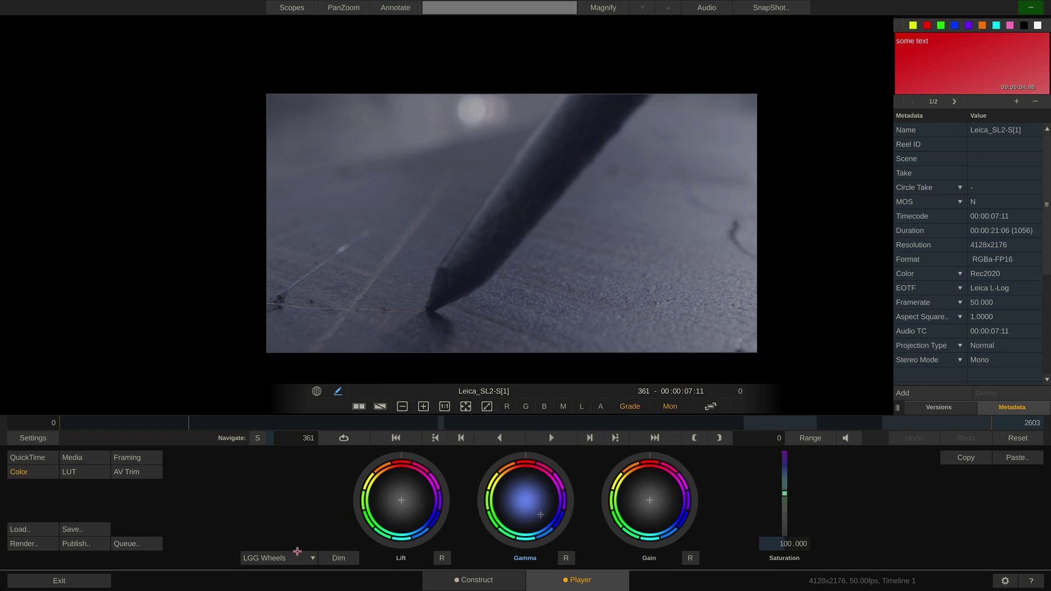
click(298, 556)
click(303, 545)
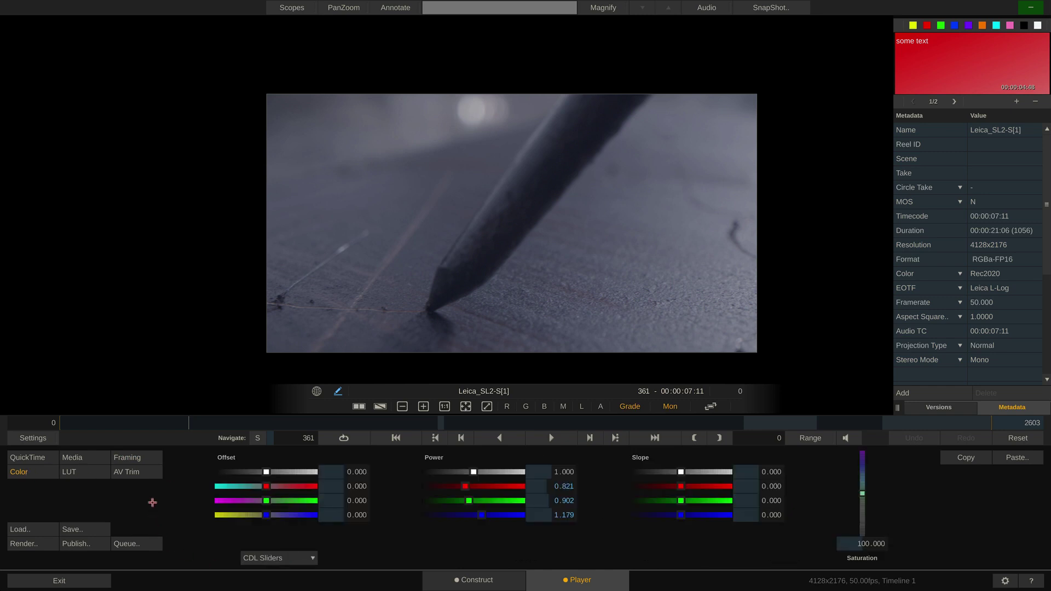
- Load Filmworks_KING_FILM_LUT_041510 from Diverse_Luts, cycle through the LUTs, and finish on Kodak_2383_average_2008.3dl
click(91, 476)
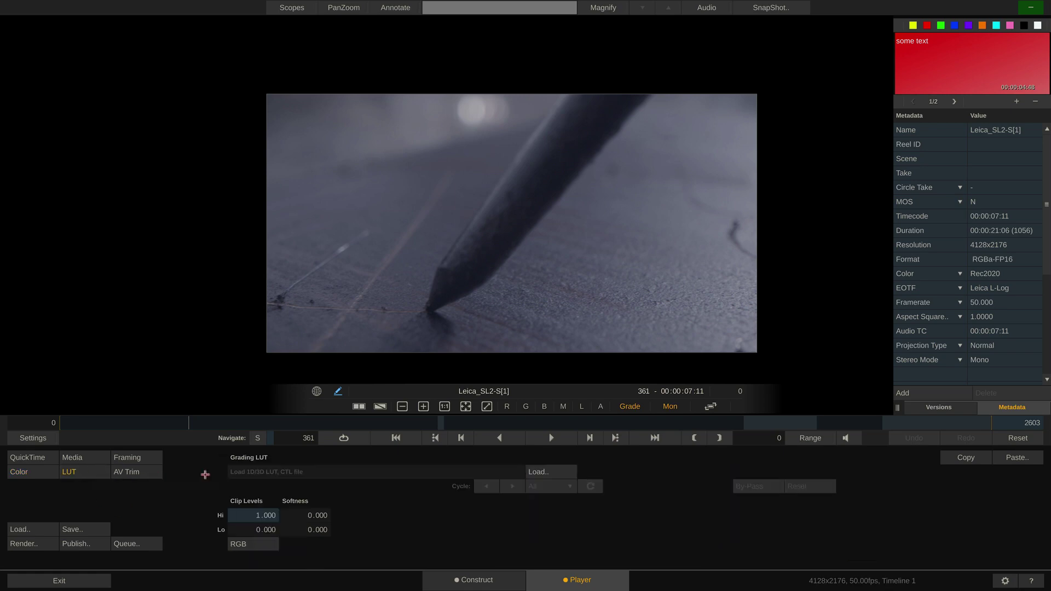
click(554, 472)
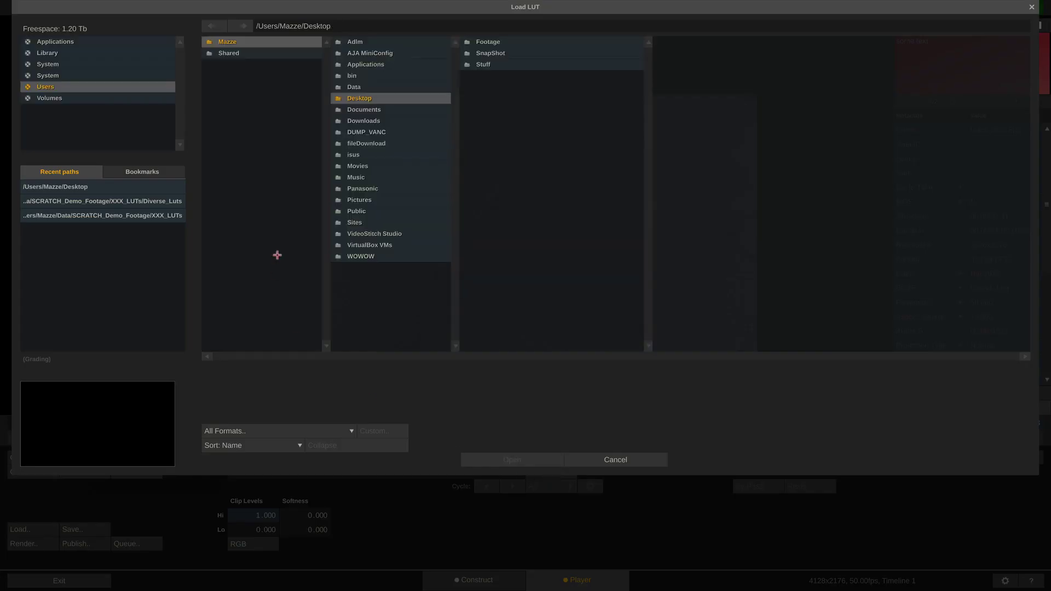
click(155, 201)
double_click(864, 43)
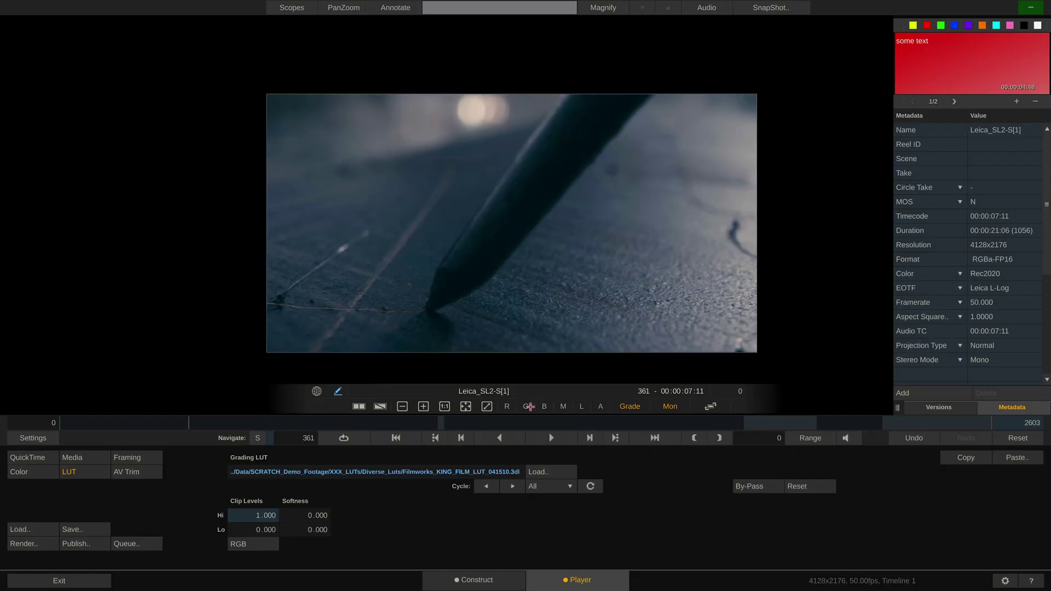
click(512, 486)
click(513, 486)
click(545, 487)
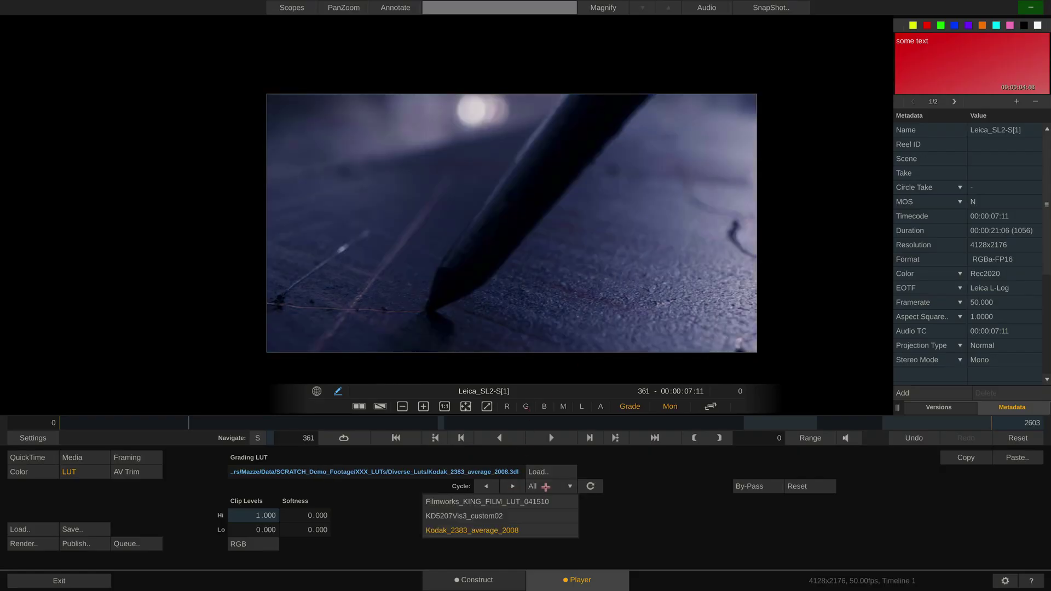
click(534, 515)
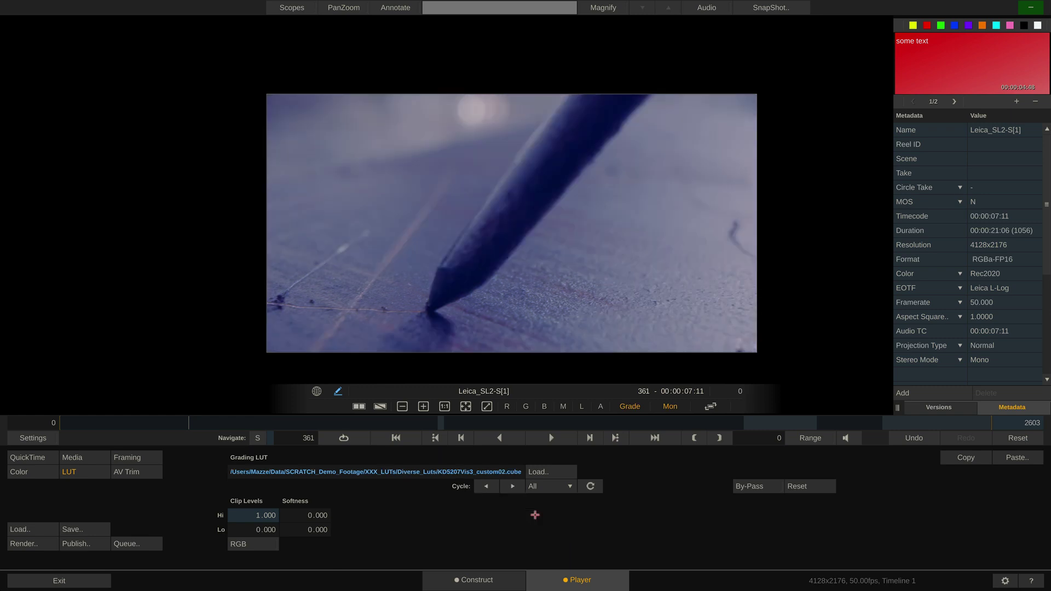
click(512, 487)
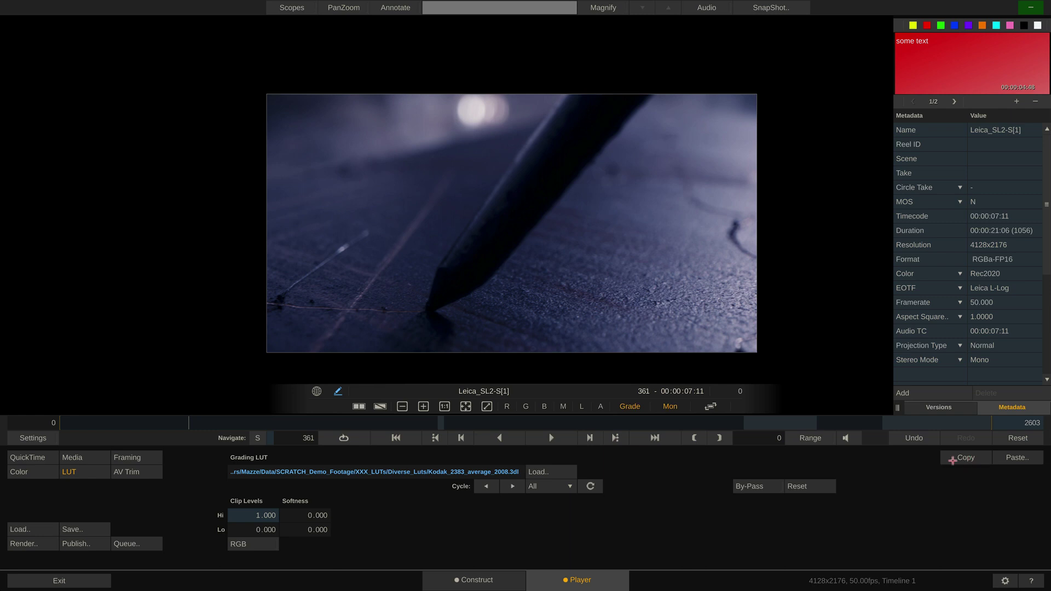
- End the play range at the Olympus_E-M1X clip's frame 2209, then return to the NINJAH clip
click(443, 423)
drag(443, 423, 441, 423)
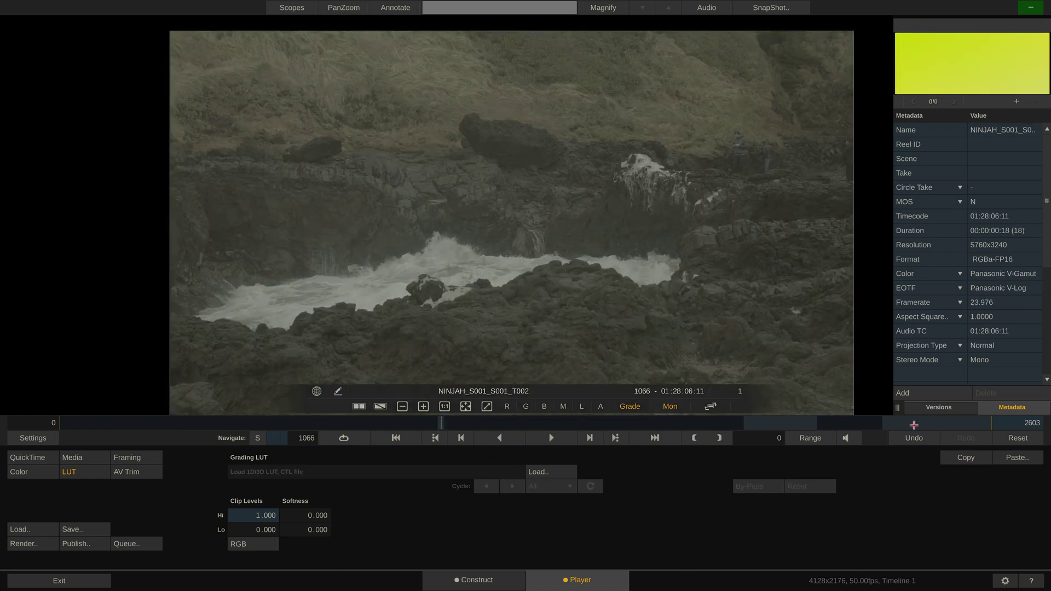
click(1016, 460)
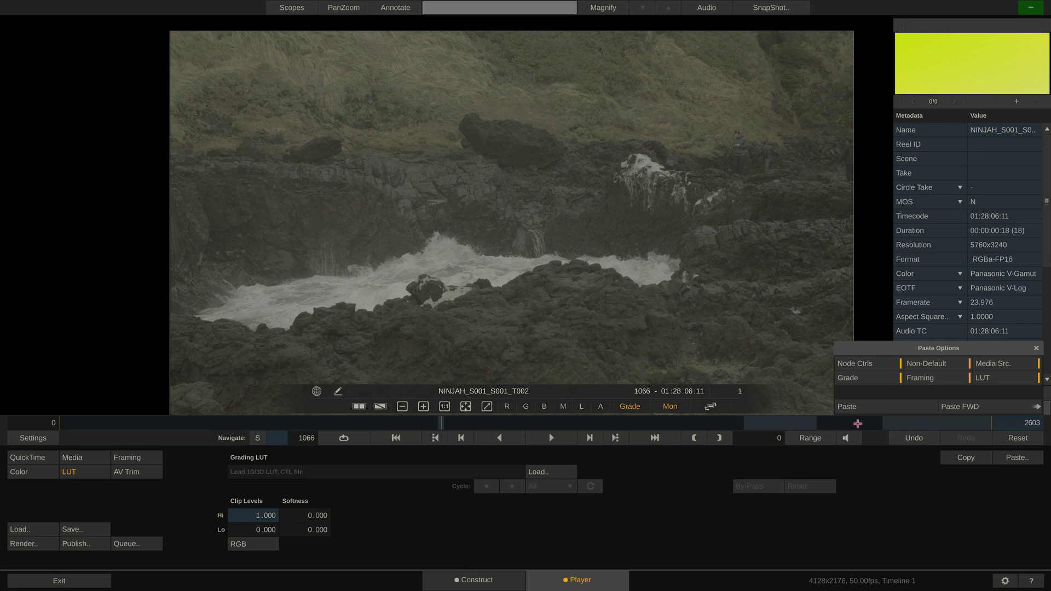
drag(841, 424, 850, 423)
click(721, 437)
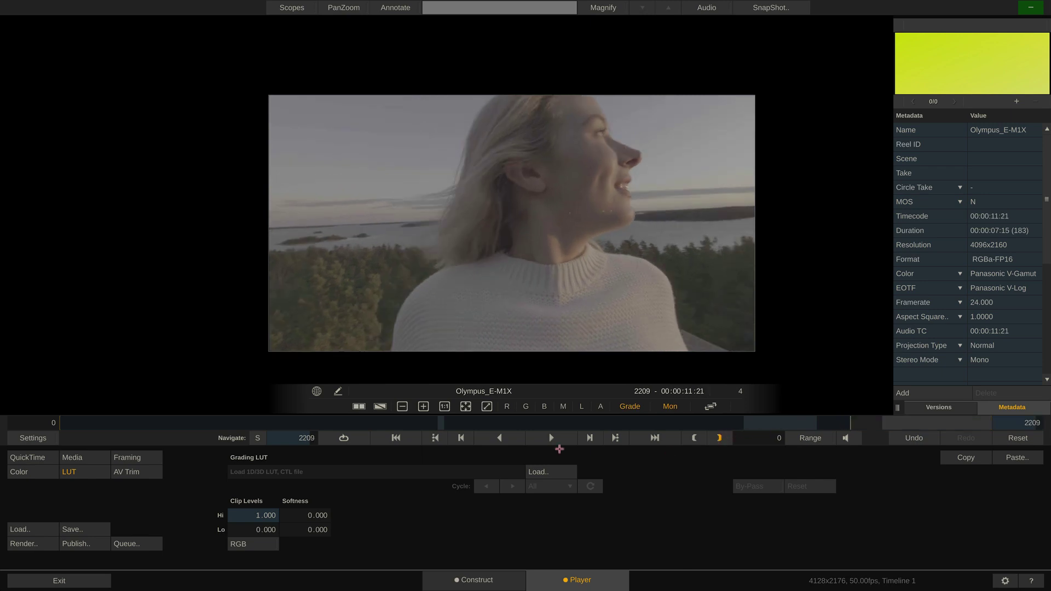
click(440, 422)
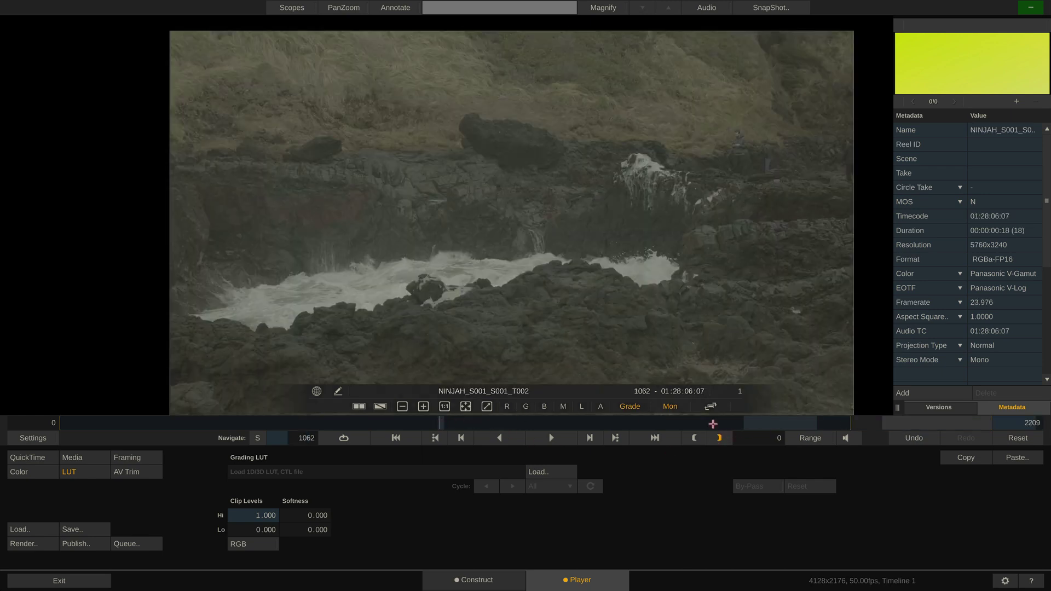
- Paste the Kodak 2383 LUT forward onto all following shots, confirming the overwrite
click(1008, 458)
click(952, 407)
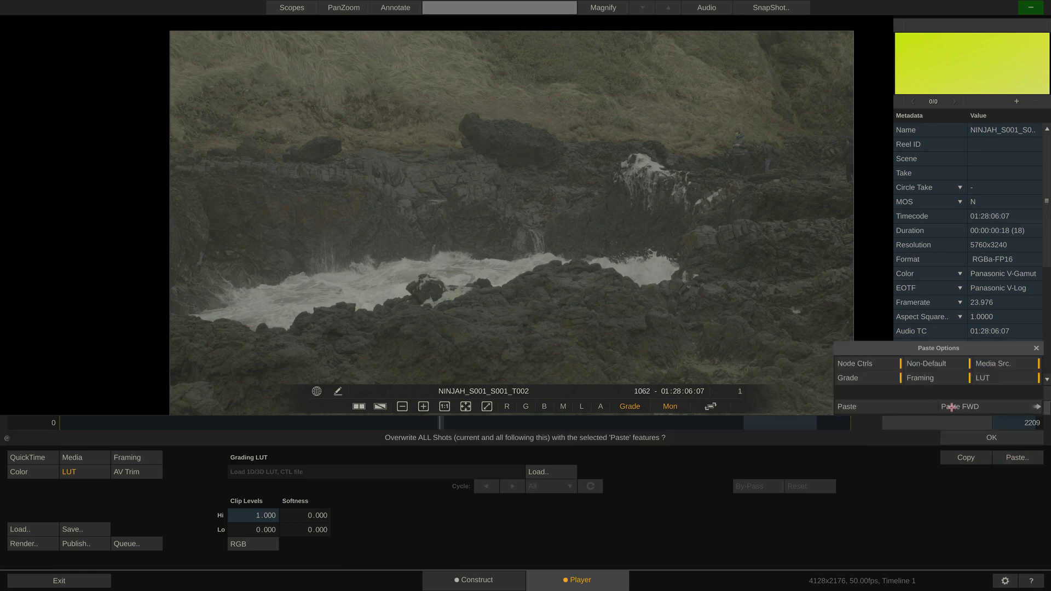
click(954, 438)
click(959, 439)
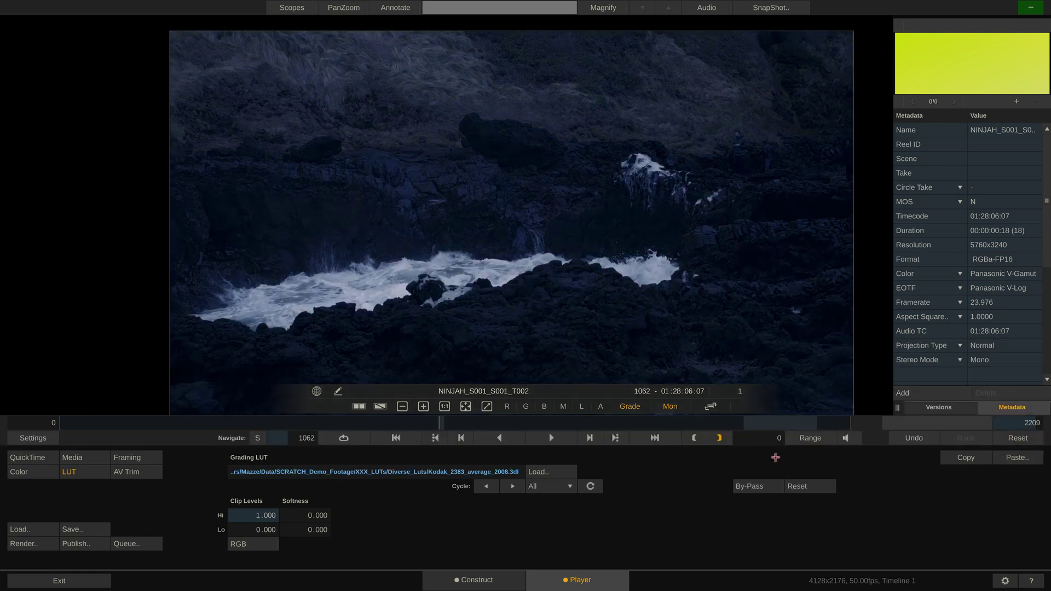
drag(449, 420, 394, 440)
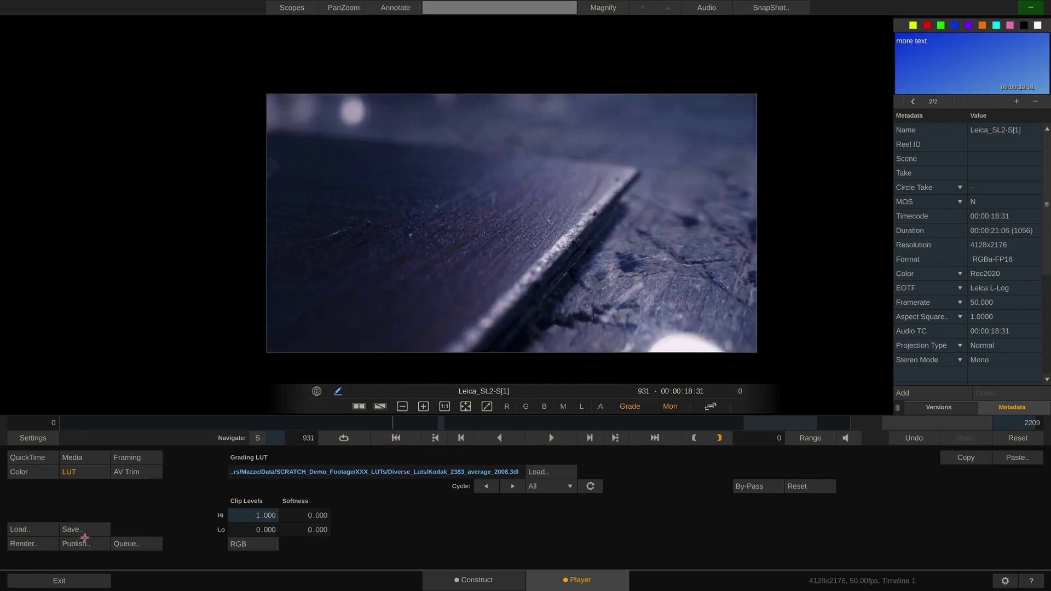
- Check the 3D LUT export bit depth choices in the general settings
click(32, 438)
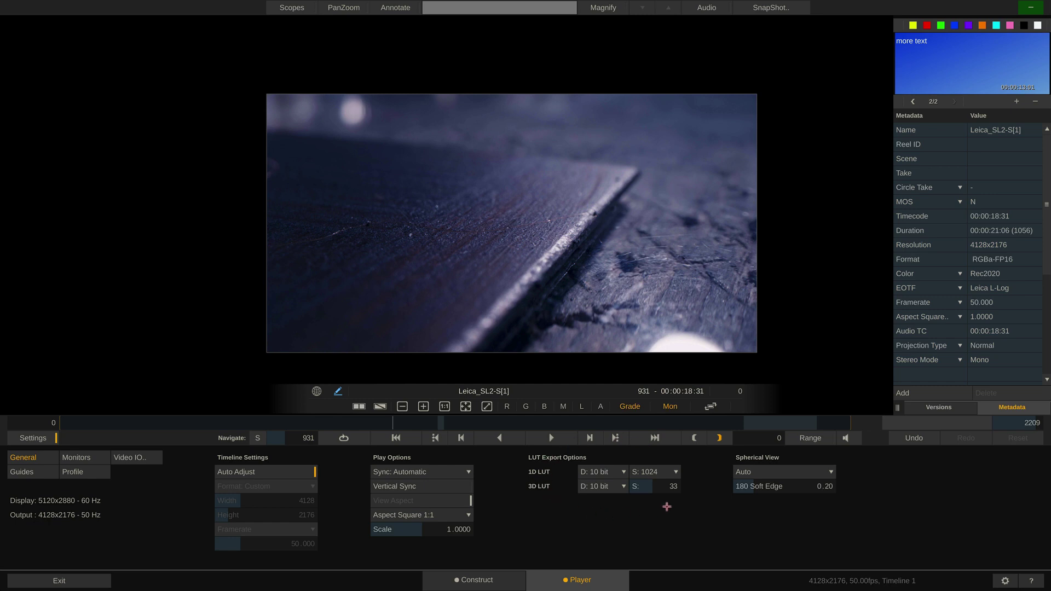
click(611, 485)
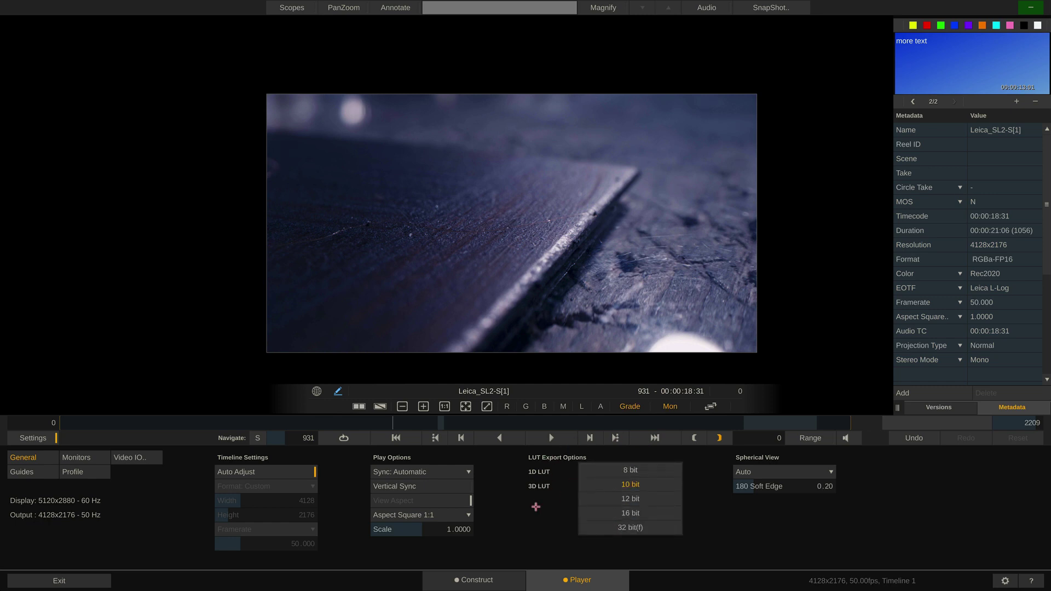
click(40, 438)
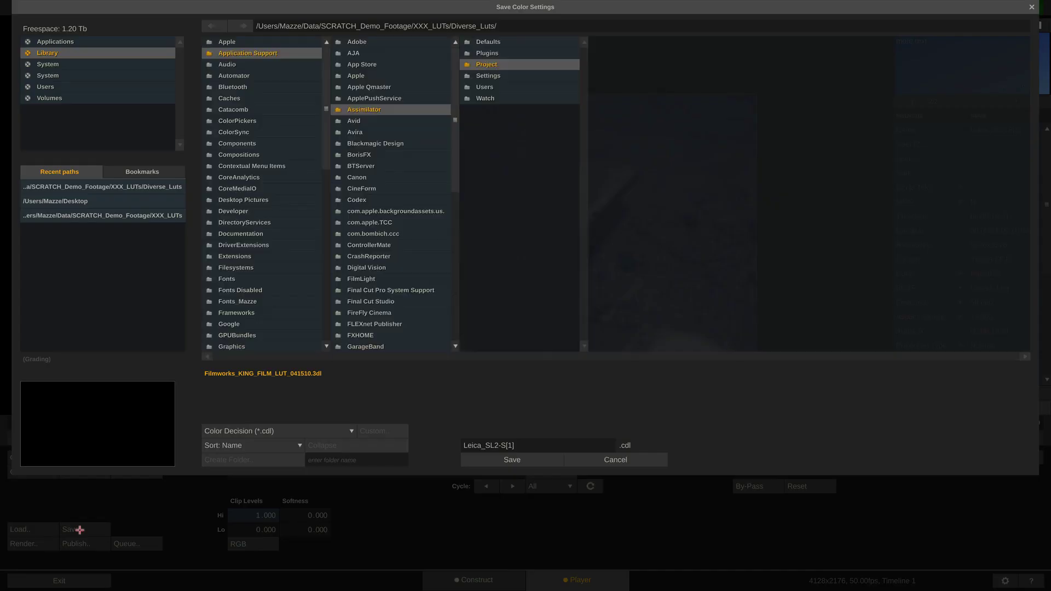
- Save the clip's grading LUT to the Desktop as a Cube LUT (*.cube) file
click(80, 530)
click(134, 202)
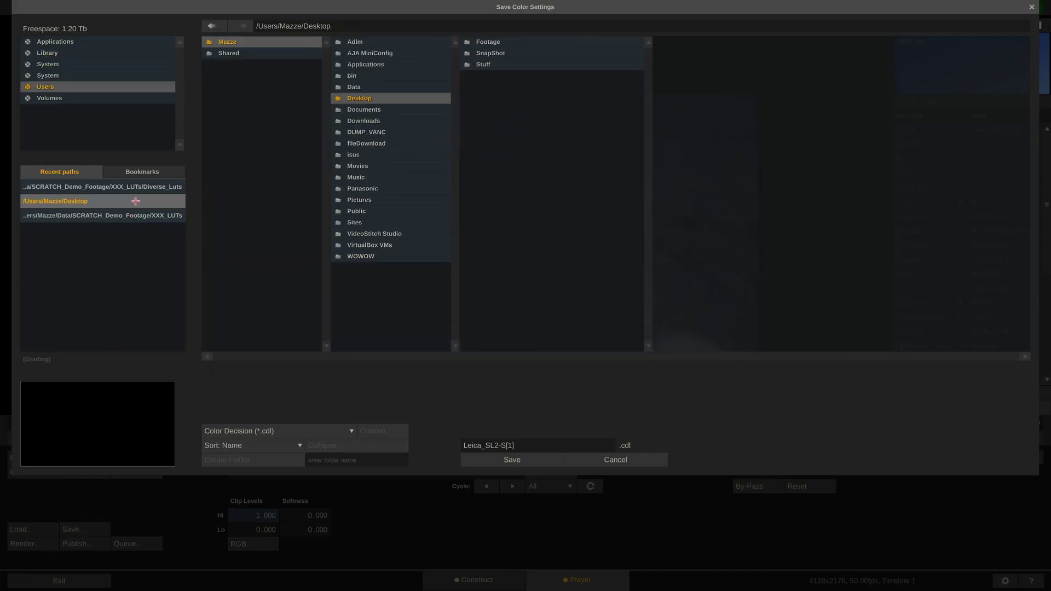
click(306, 432)
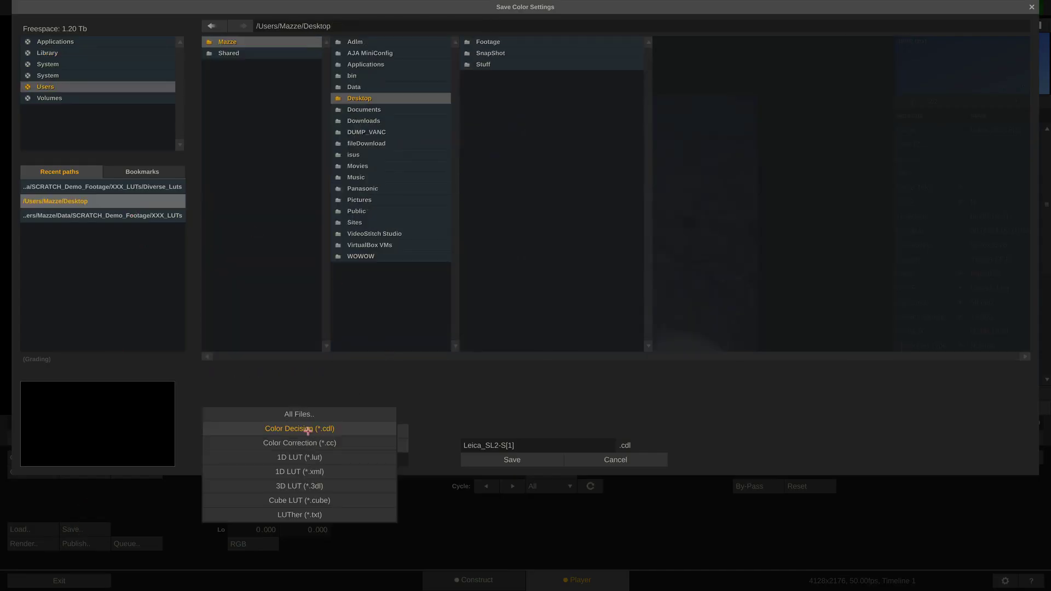
click(324, 501)
click(478, 459)
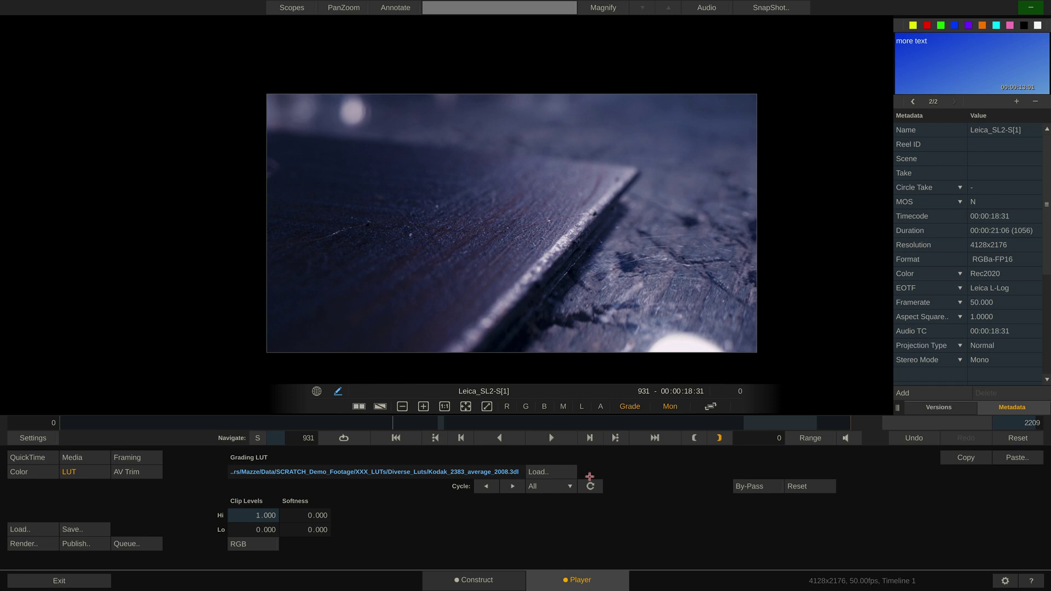
- Slip the audio to -0.608 against a 10000 ms waveform and move the video In point to frame 406
click(140, 472)
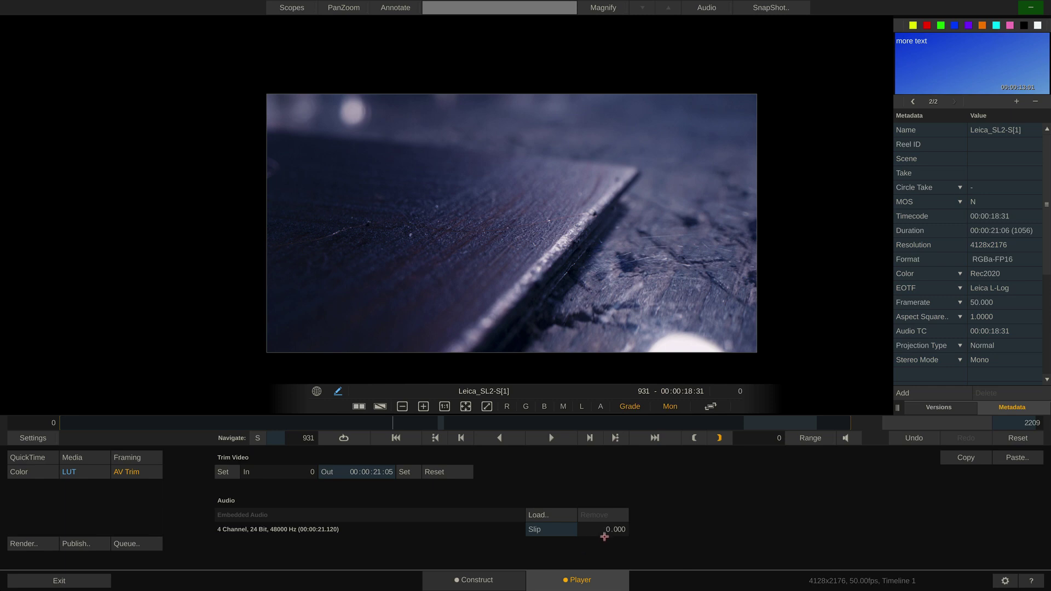
mouse_move(599, 539)
mouse_down()
mouse_move(605, 530)
mouse_move(591, 531)
mouse_move(619, 525)
mouse_move(594, 540)
mouse_move(611, 543)
mouse_up()
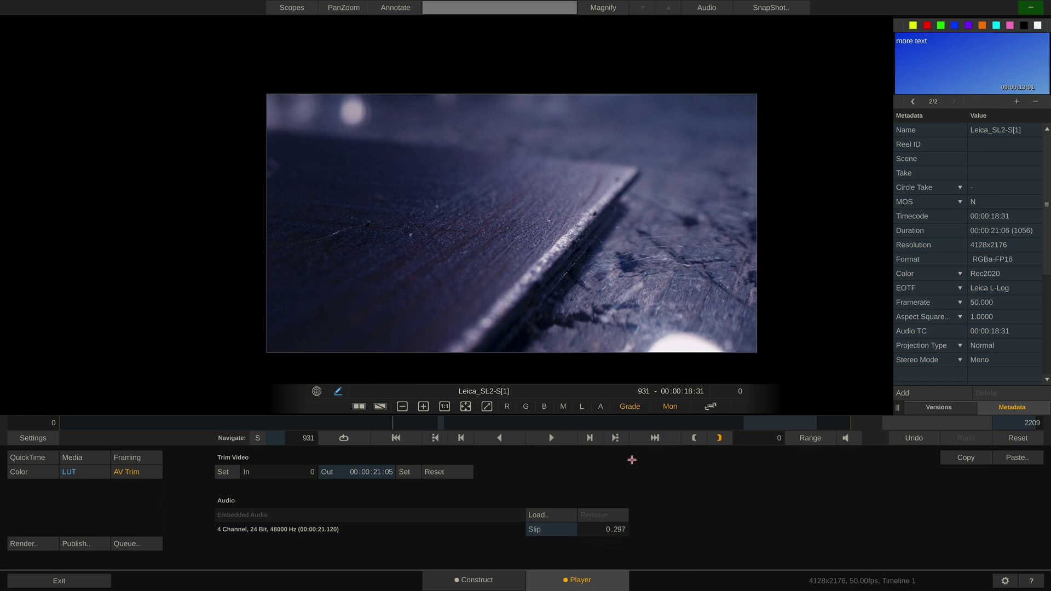
click(716, 6)
click(217, 127)
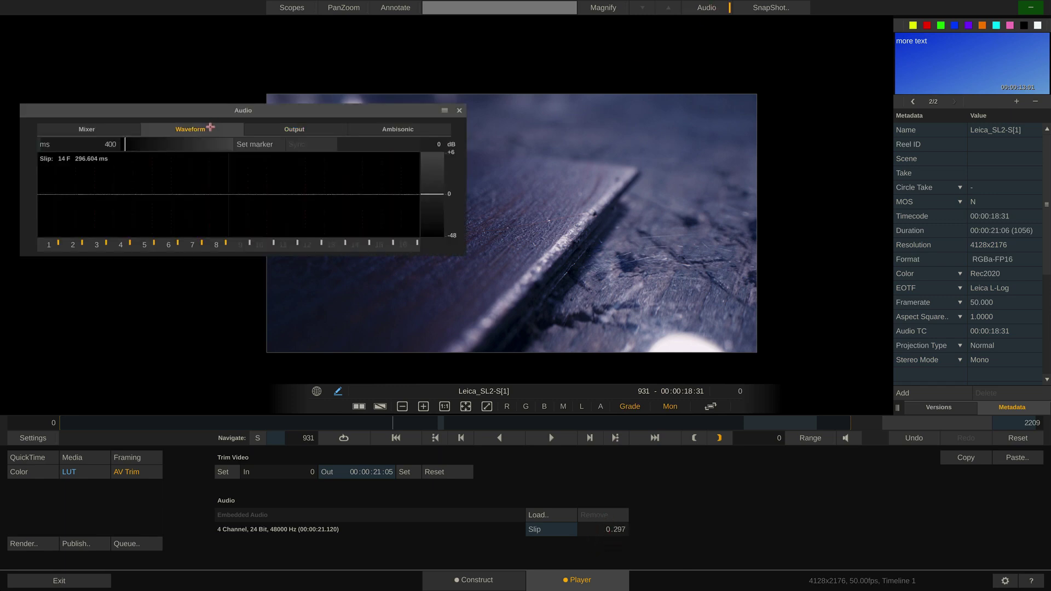
drag(136, 146, 241, 145)
drag(207, 199, 238, 195)
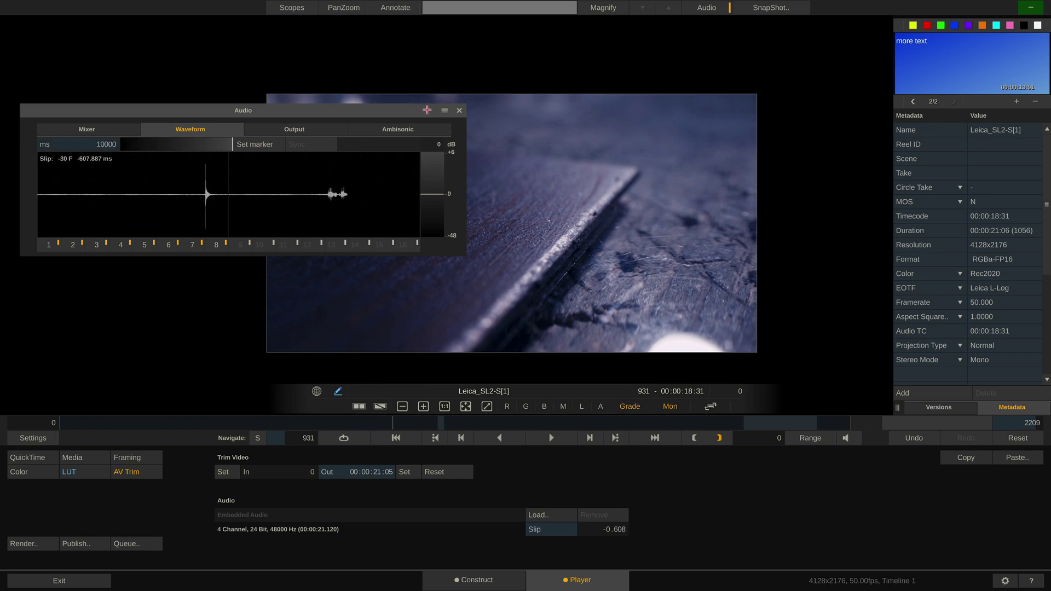
click(461, 110)
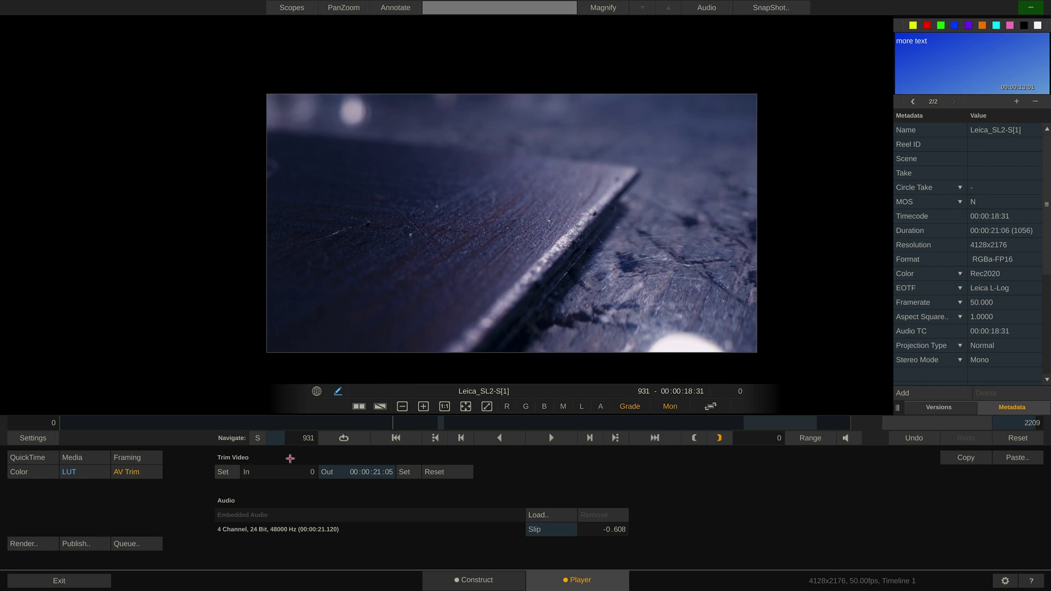
drag(298, 431, 167, 426)
drag(303, 475, 295, 473)
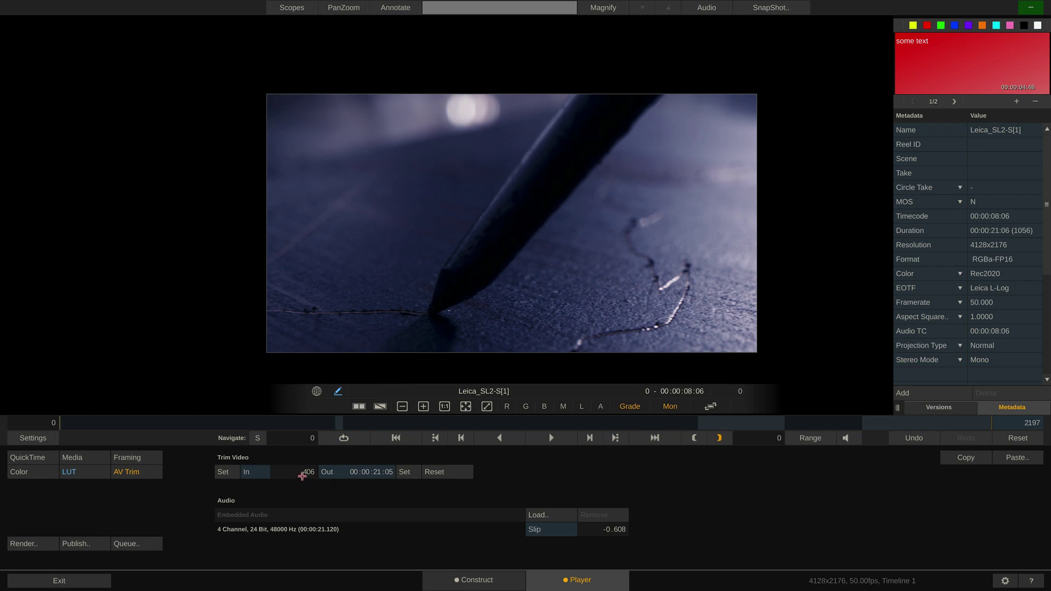
- Show the In point as timecode on the keypad and nudge it to 00:00:13:22
click(303, 473)
click(358, 396)
click(359, 368)
drag(305, 473, 301, 474)
- Set the Out point at 00:00:20:03 and the In point at 00:00:14:15
drag(128, 422, 221, 423)
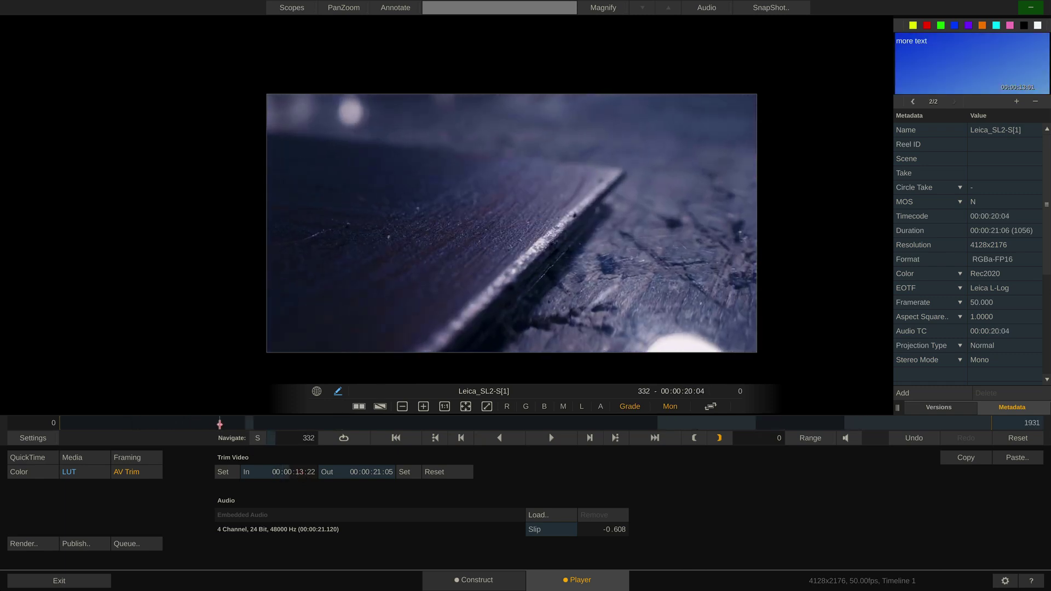
click(404, 472)
click(81, 422)
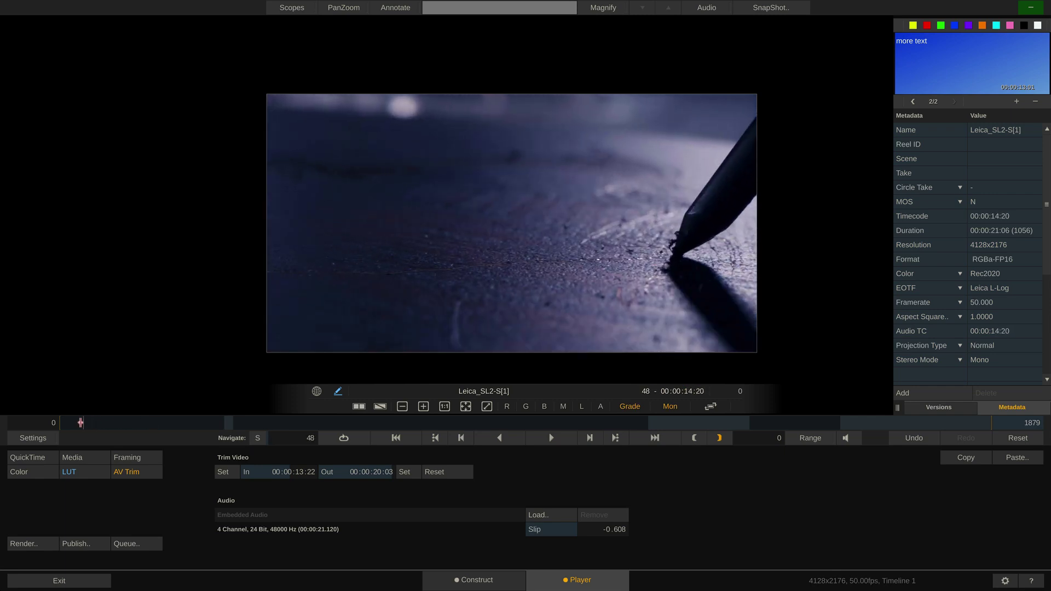
click(220, 470)
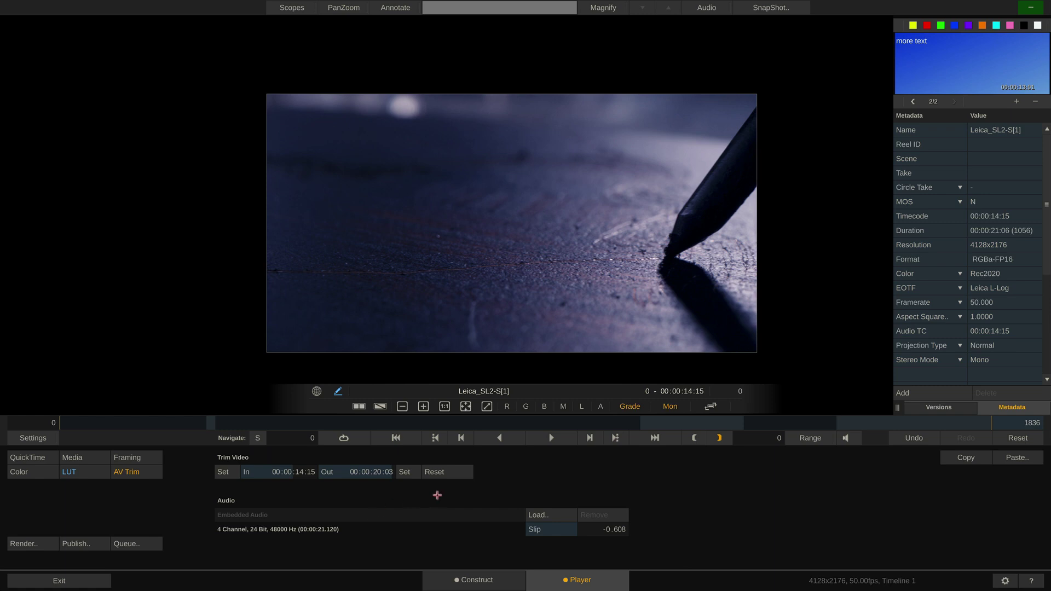
- Enable framing guides and, after previewing 1.85:1 and 1.78:1, keep the 2.35:1 Cinema-Scope preset
click(29, 438)
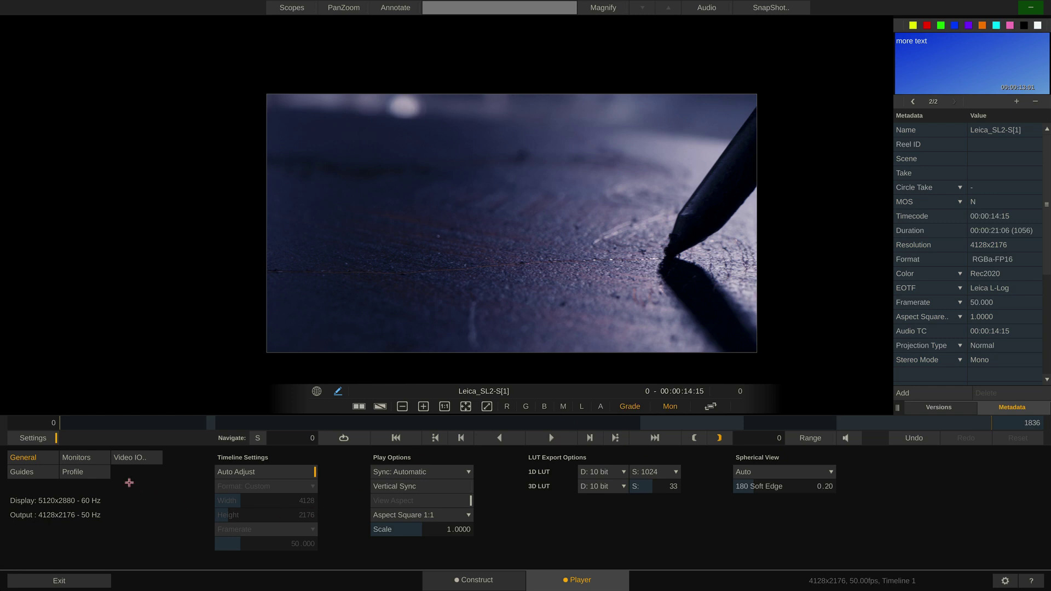
click(39, 474)
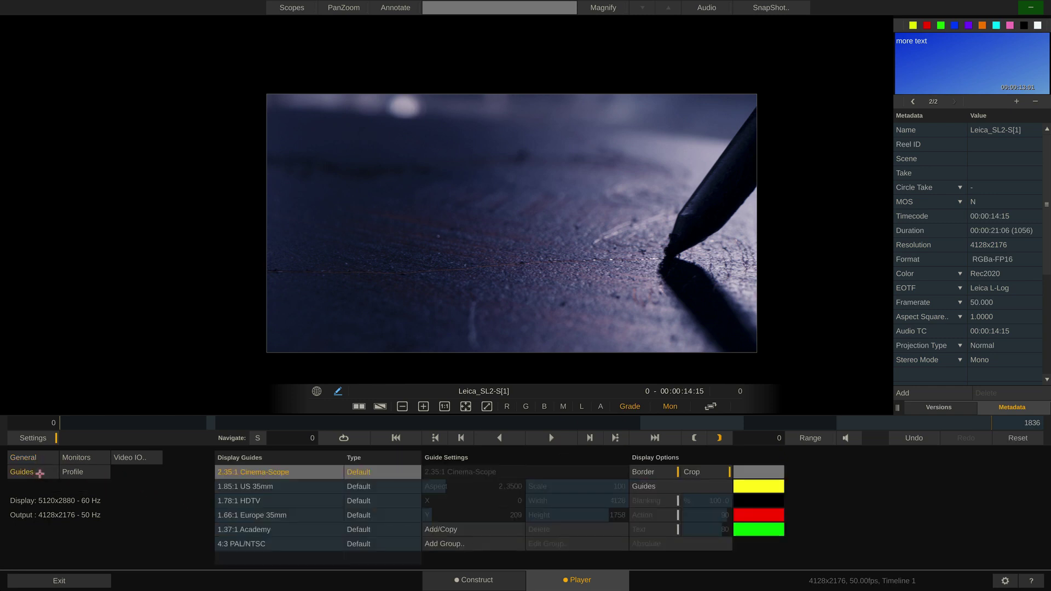
click(681, 486)
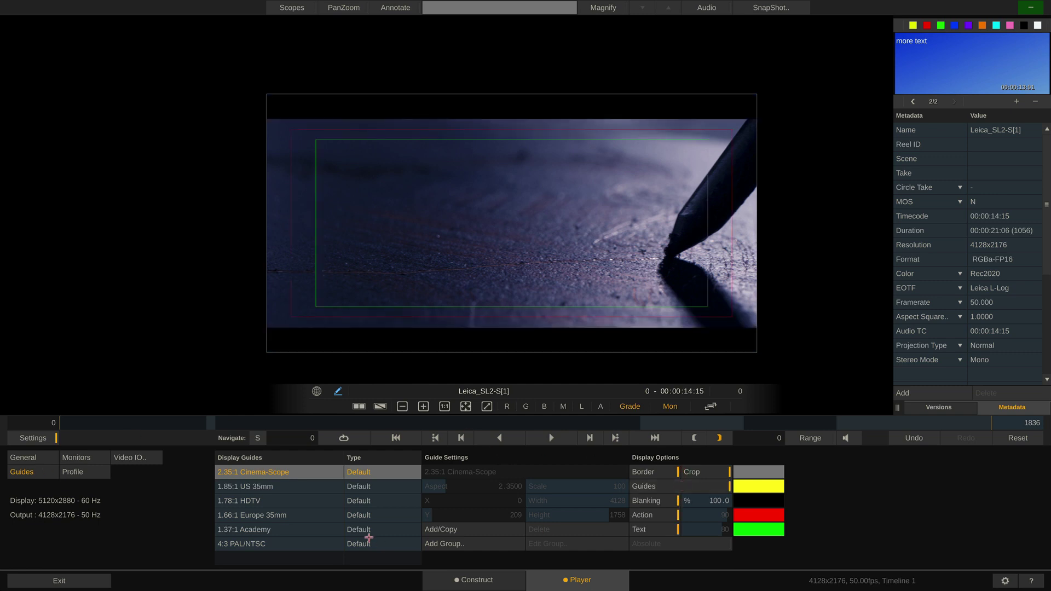
click(289, 488)
click(289, 500)
click(290, 486)
click(291, 472)
- Toggle blanking, action safe and text safe off and back on, and turn off the Border outline
click(664, 502)
click(664, 502)
click(661, 517)
click(661, 517)
click(661, 530)
click(661, 531)
click(651, 475)
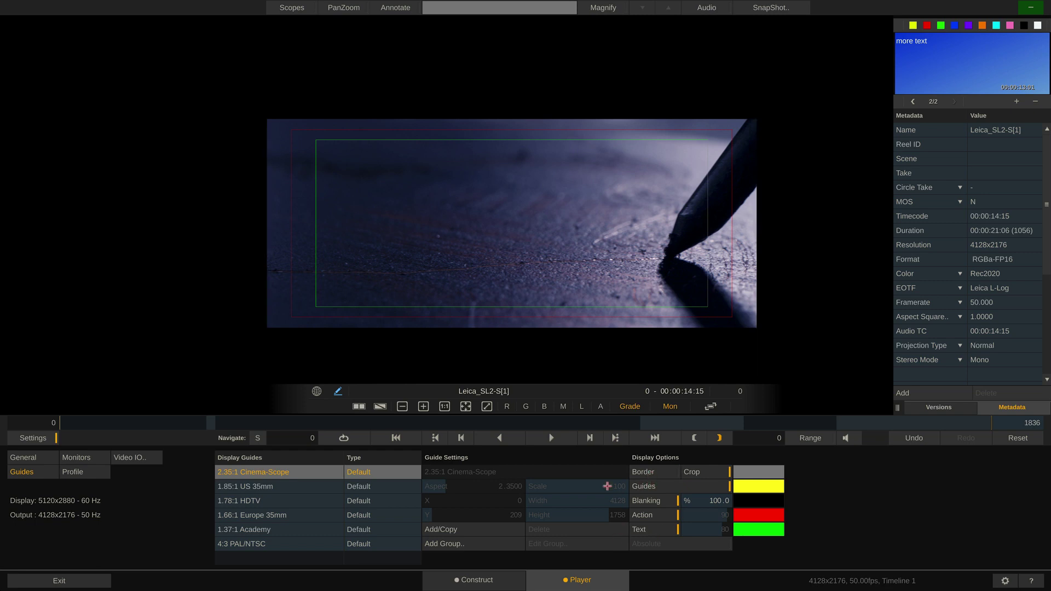
- Turn the framing guides off and leave the NDI - 1 monitor colourspace as sRGB
click(676, 484)
click(89, 461)
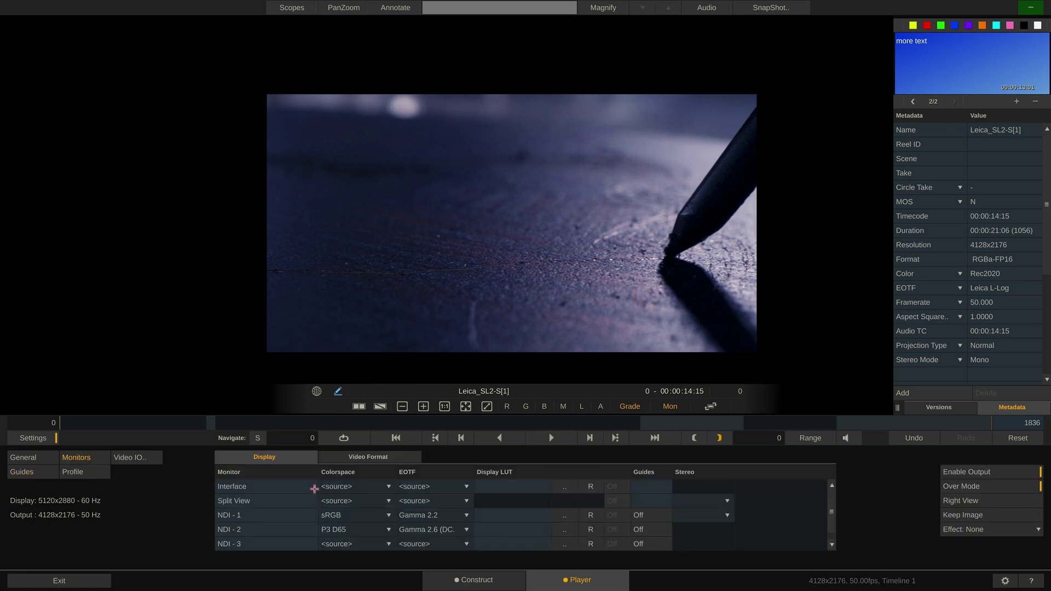
click(363, 515)
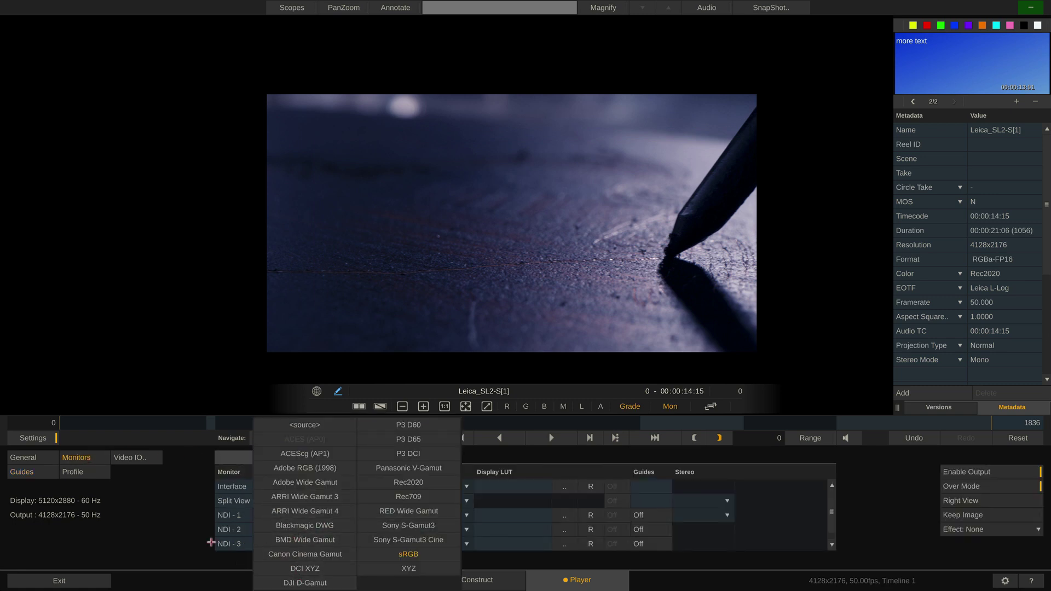
click(163, 512)
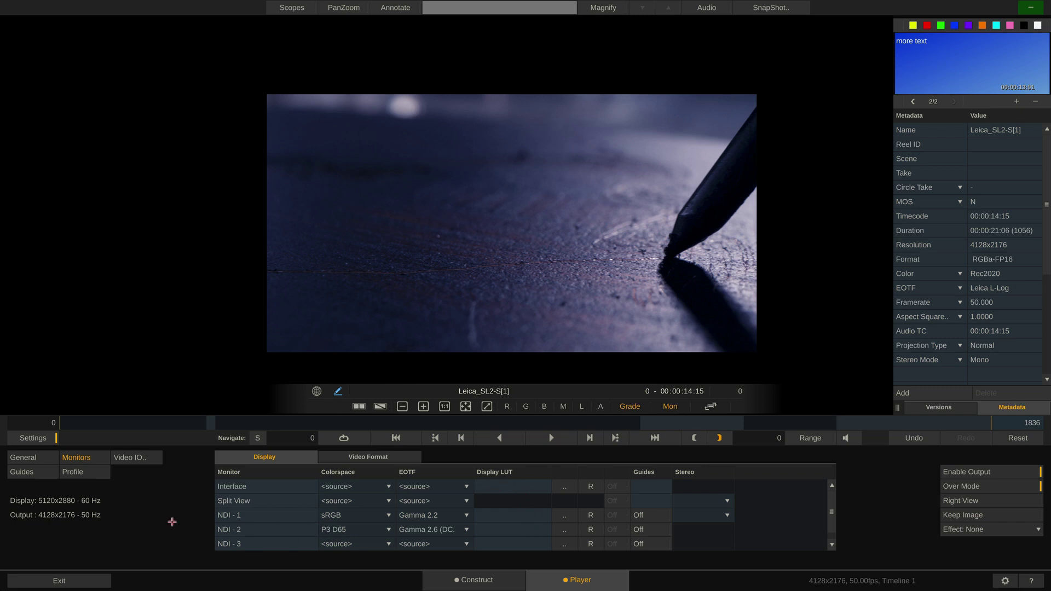
- Set the NDI - 1 output scale to Fit Width in the monitors' video format settings
click(350, 457)
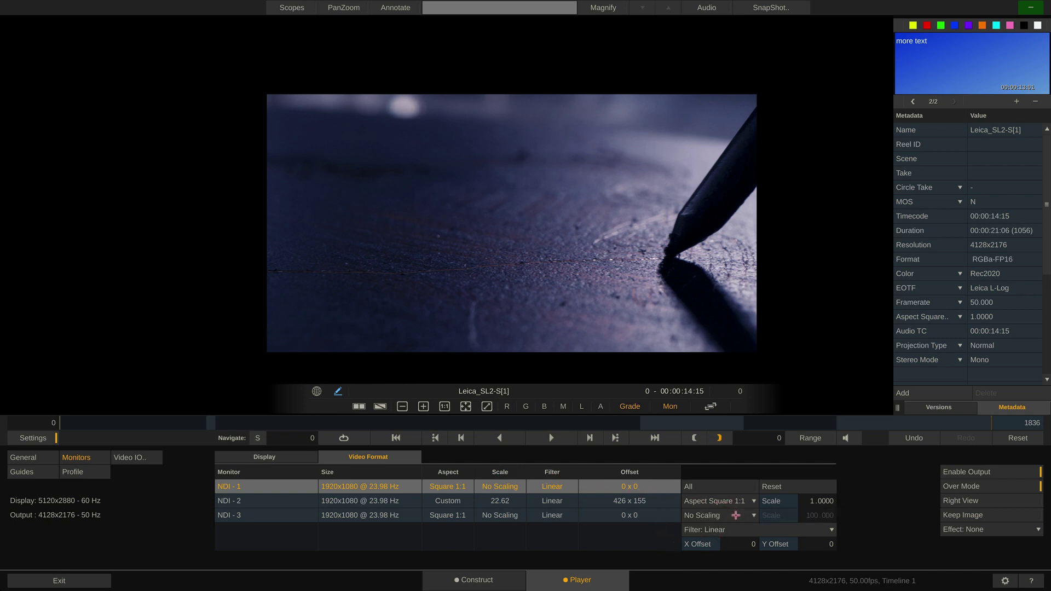
click(736, 515)
click(741, 529)
- Show the Profile settings page with the build and benchmark tests (5120x2880 60 Hz display)
click(90, 472)
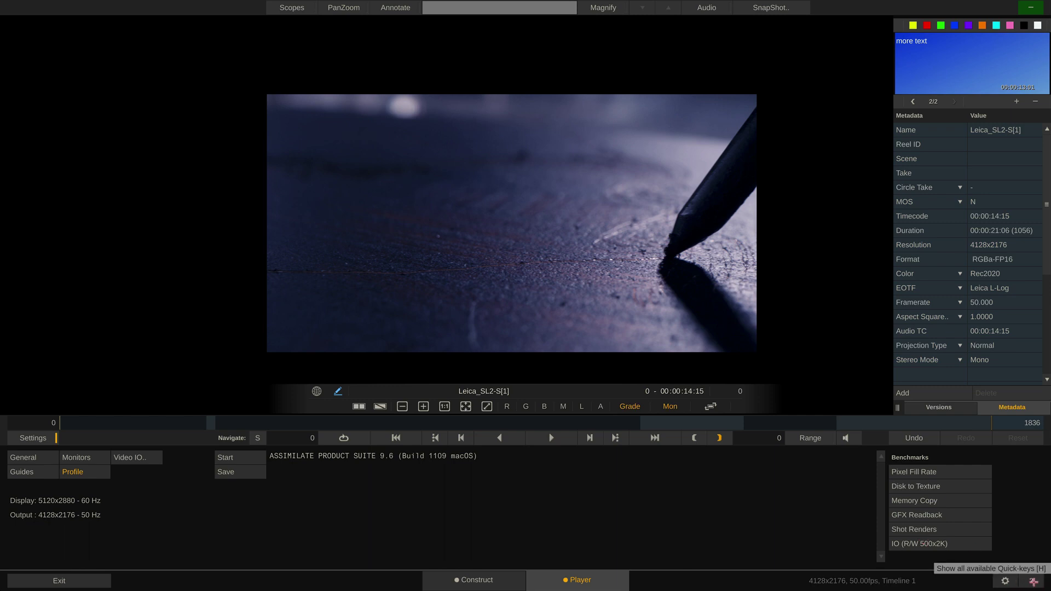
- Browse the Player, Viewport and Construct quick-key lists, then return to the Construct page's Timeline 1
click(1032, 582)
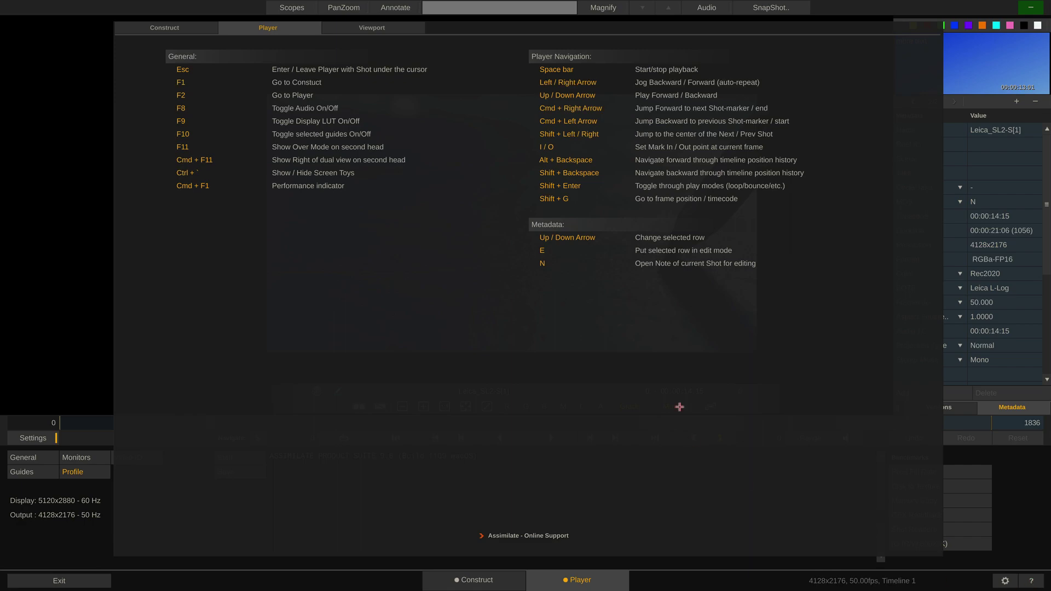
click(373, 32)
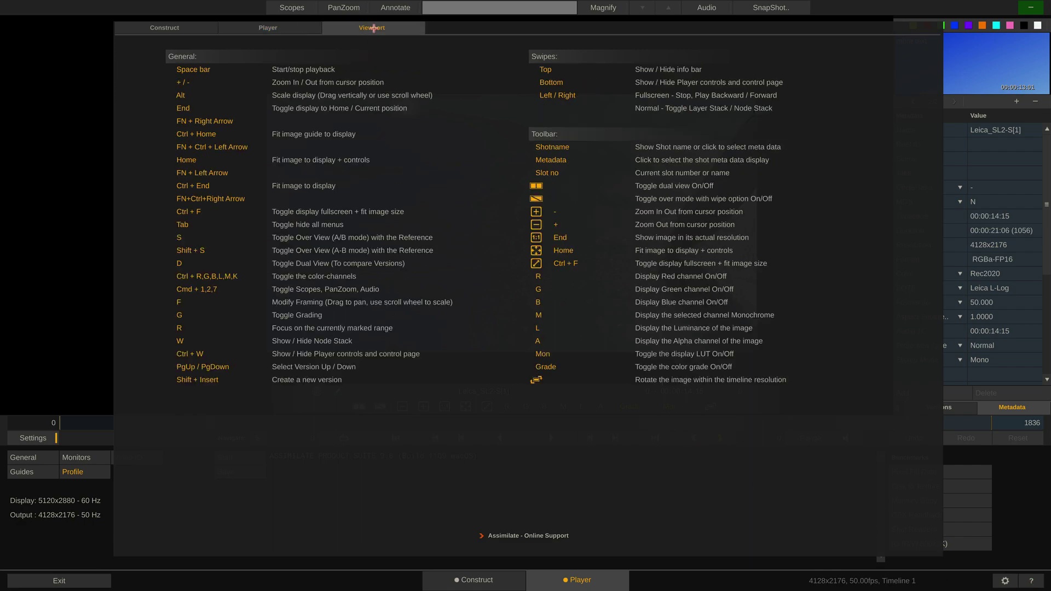
click(190, 29)
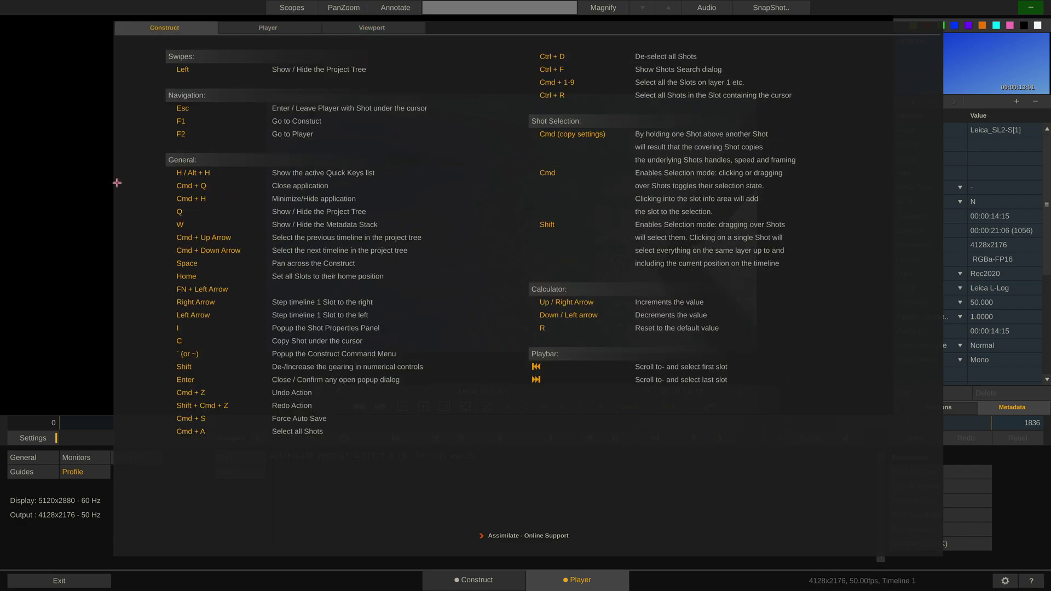
click(96, 204)
click(473, 579)
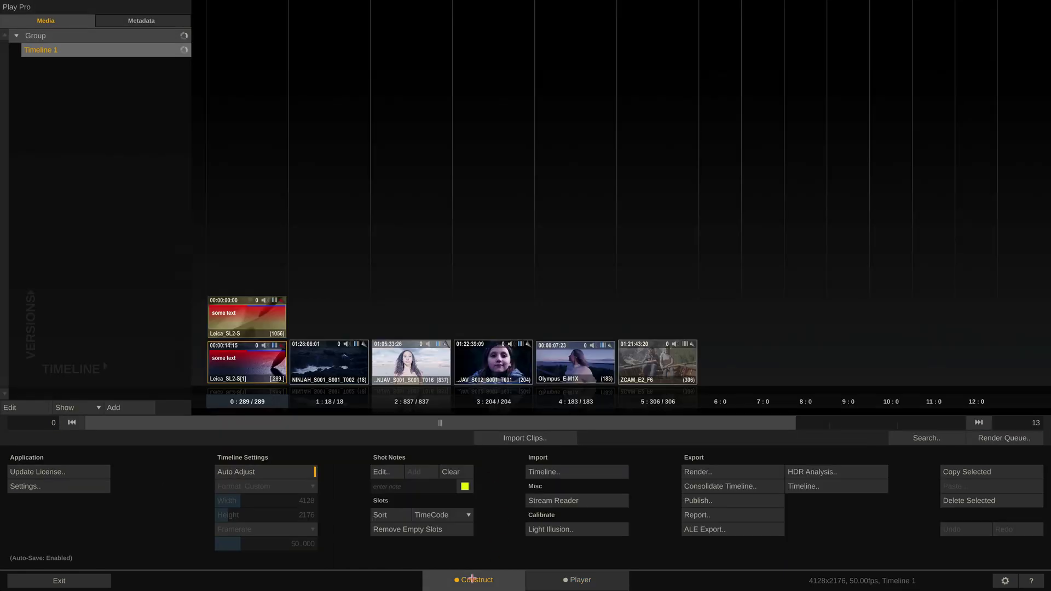